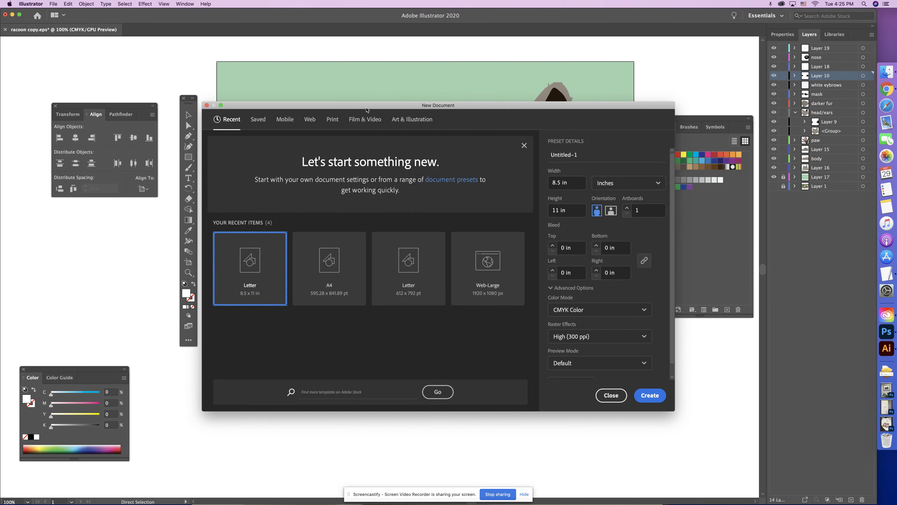
Create a new Letter print document, 8.5 × 11 in, with units set to Inches
mouse_move(366, 107)
mouse_down()
mouse_move(375, 90)
mouse_move(378, 106)
mouse_up()
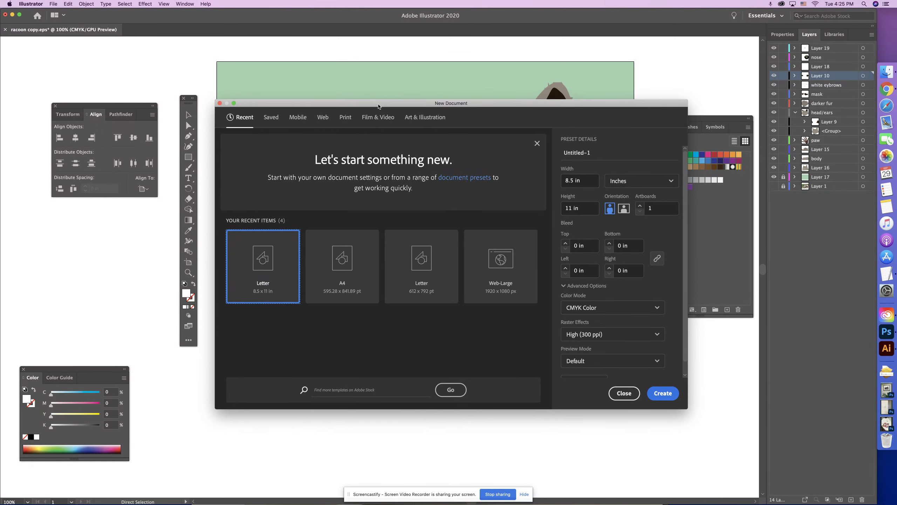
click(342, 118)
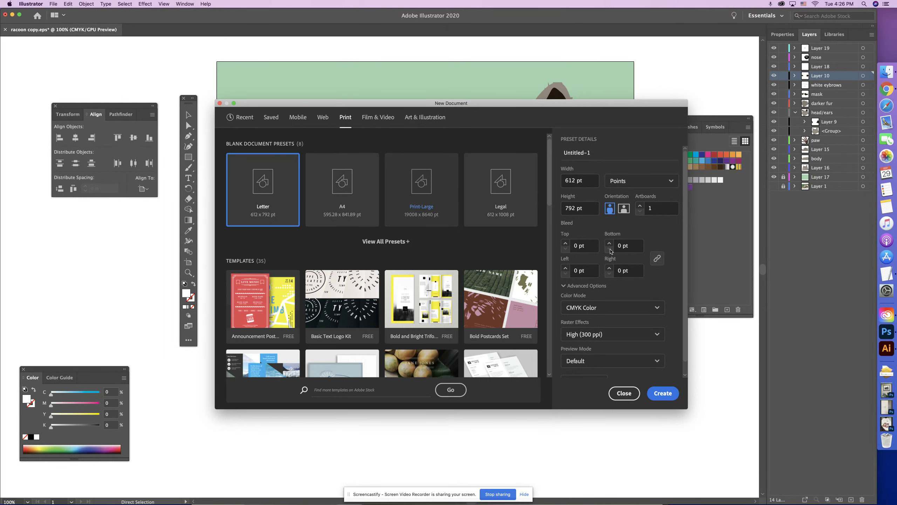
drag(687, 409, 759, 485)
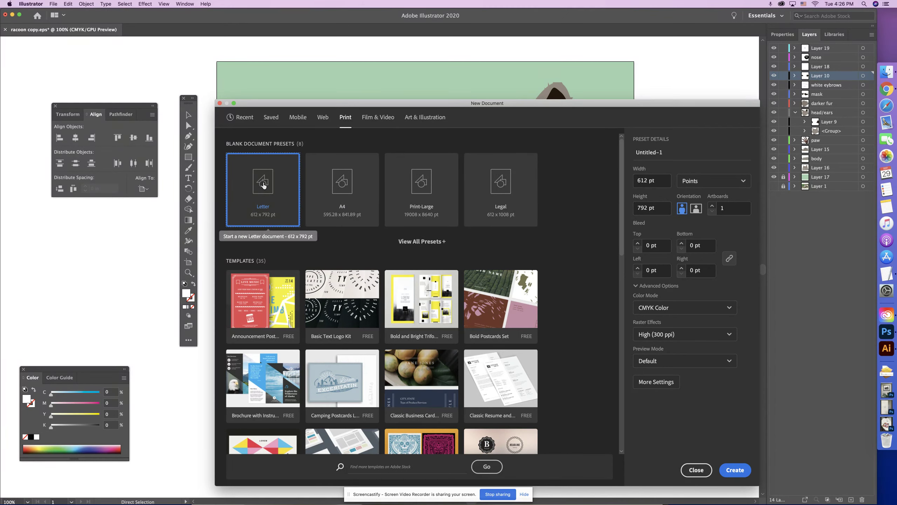
click(700, 184)
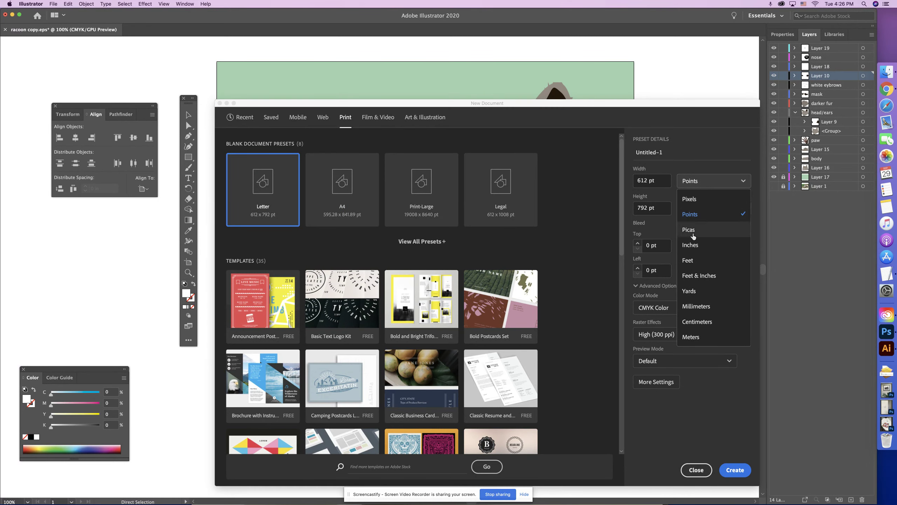
click(696, 245)
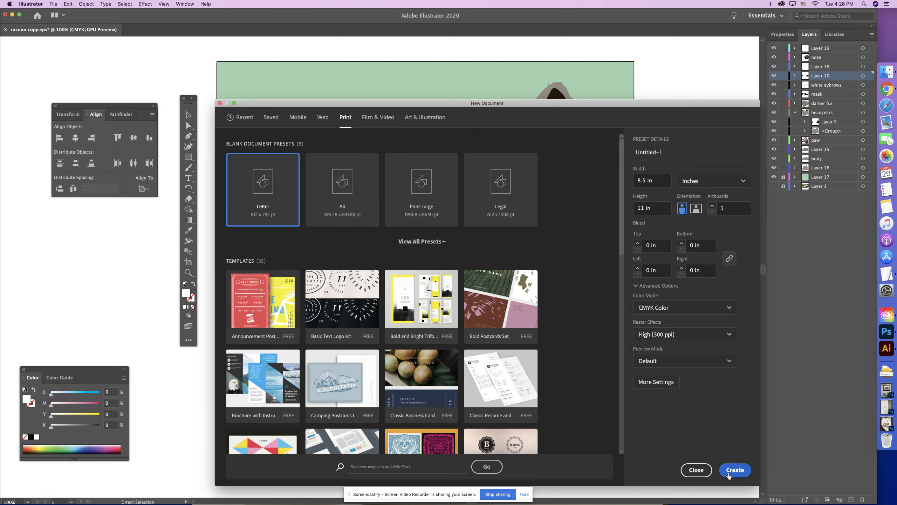
click(735, 470)
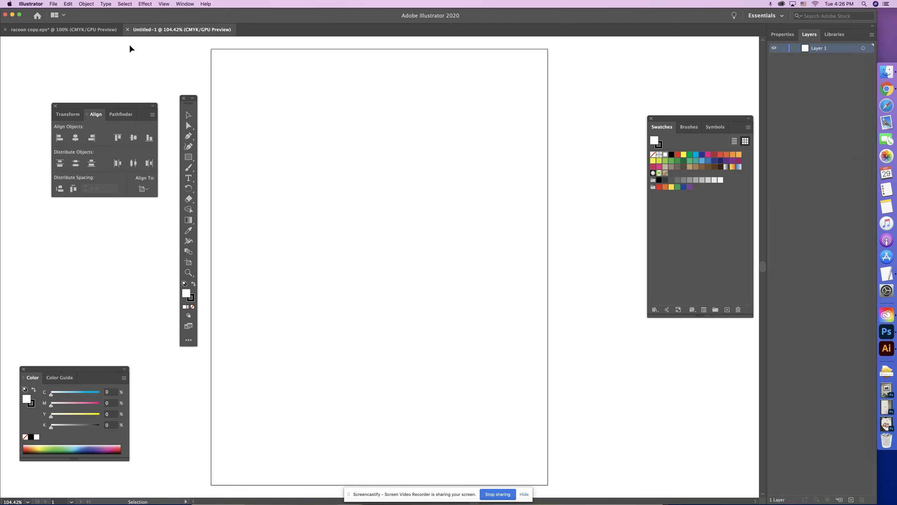
Move the tool palette left and float the Layers and Swatches panels on the right
drag(189, 103, 169, 78)
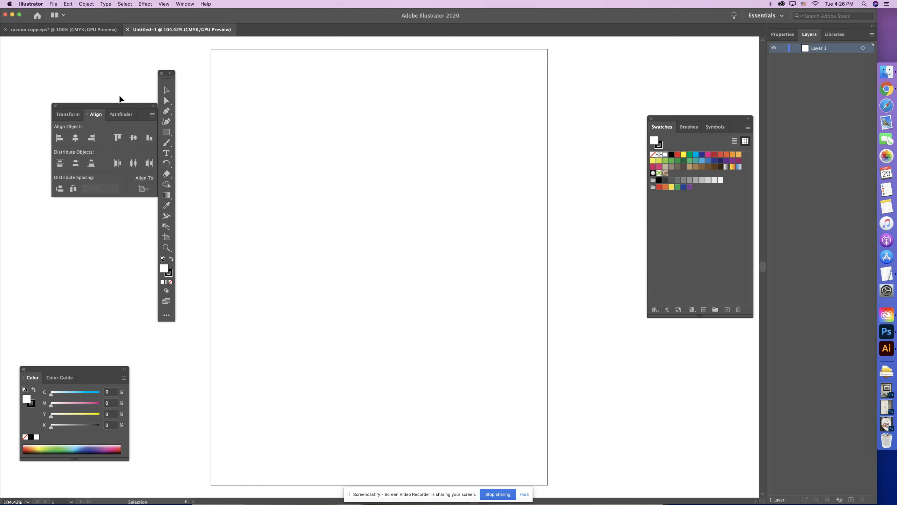
drag(120, 105, 85, 93)
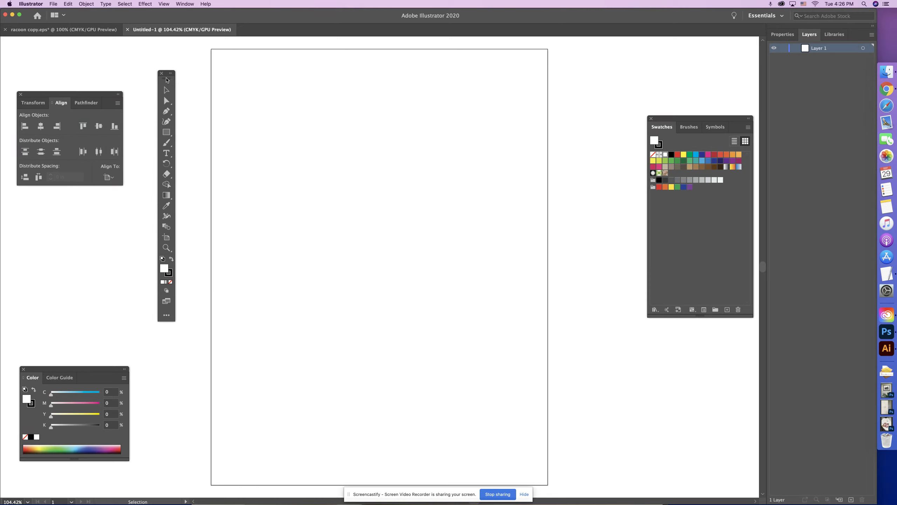
drag(169, 79, 141, 82)
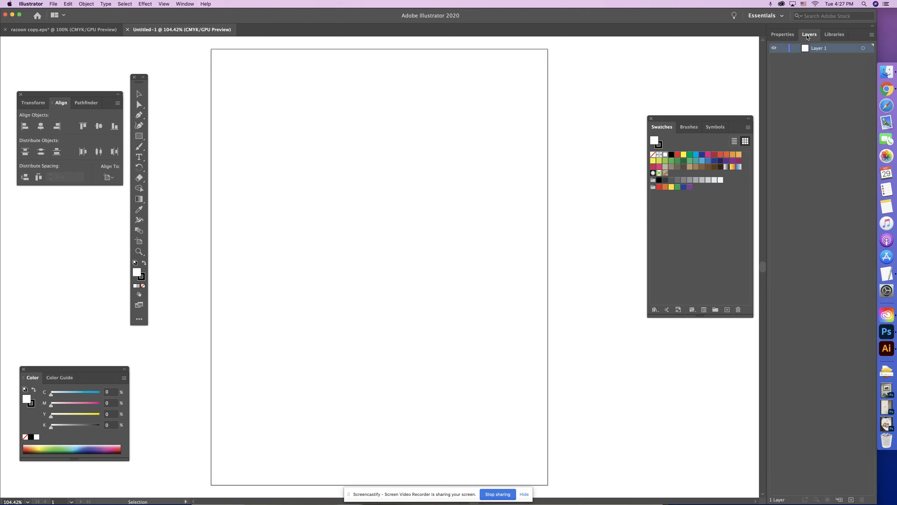
drag(809, 34, 528, 53)
drag(671, 120, 751, 265)
drag(581, 46, 618, 77)
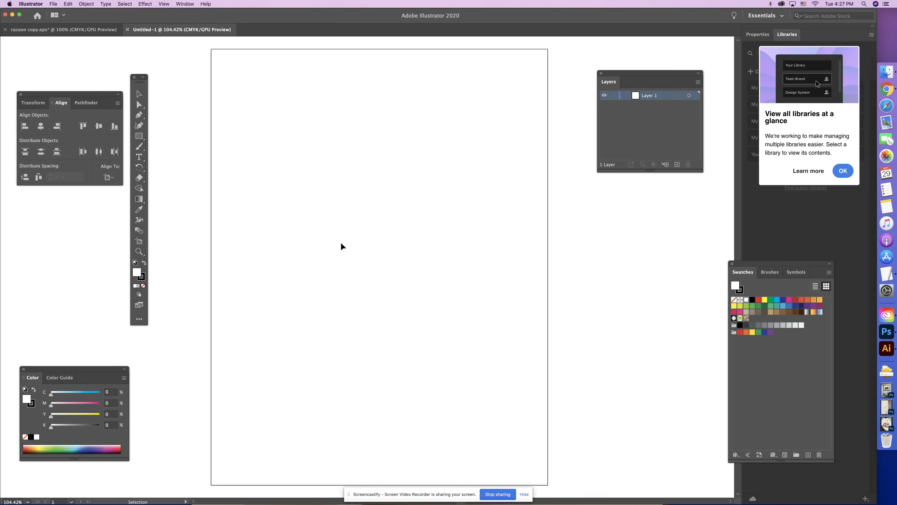
Close the Color and Align panels, then settle Tools, Layers and Swatches into place
click(23, 370)
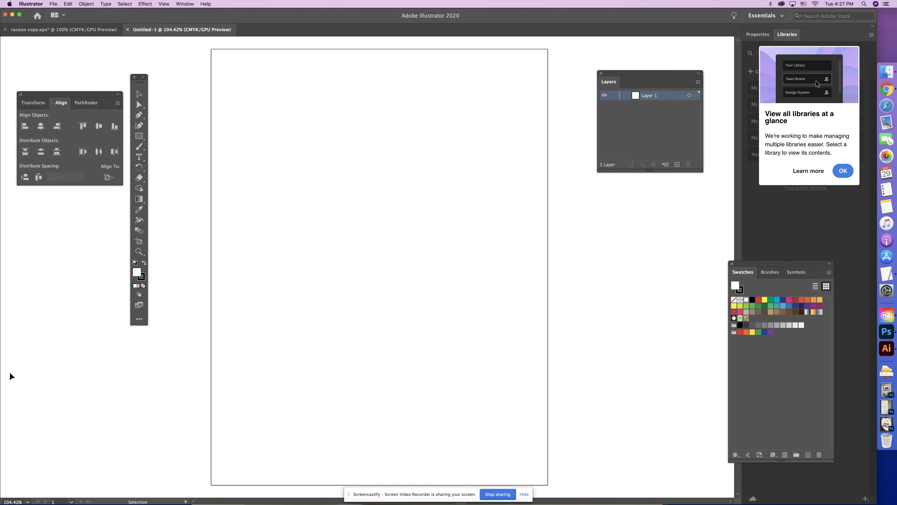
click(20, 96)
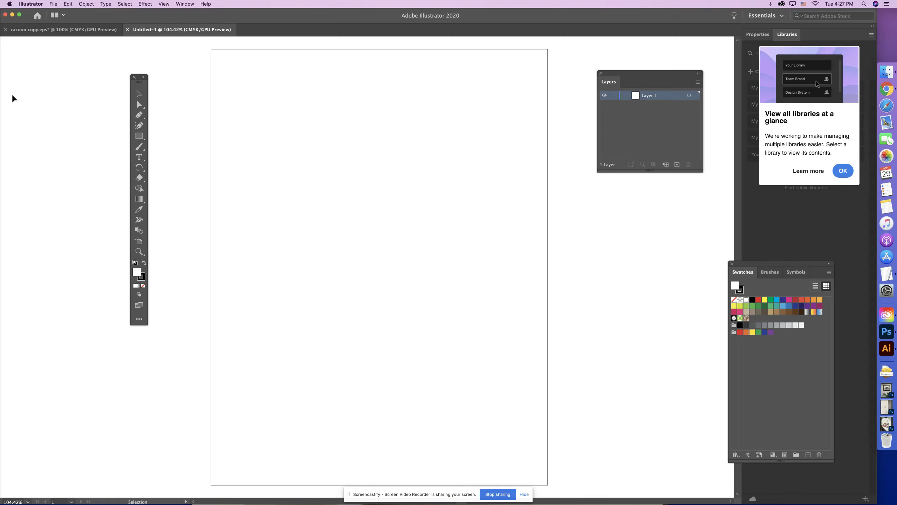
drag(140, 84, 162, 112)
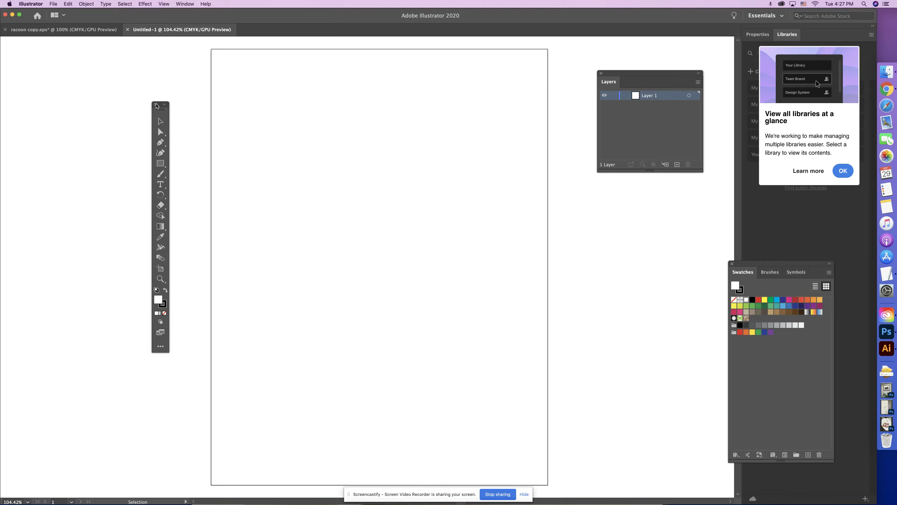
drag(701, 170, 705, 188)
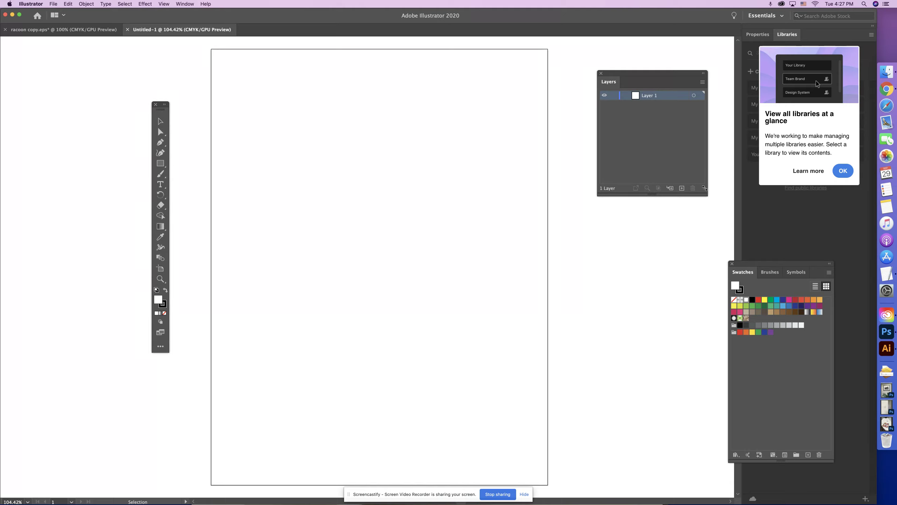
drag(765, 262, 724, 227)
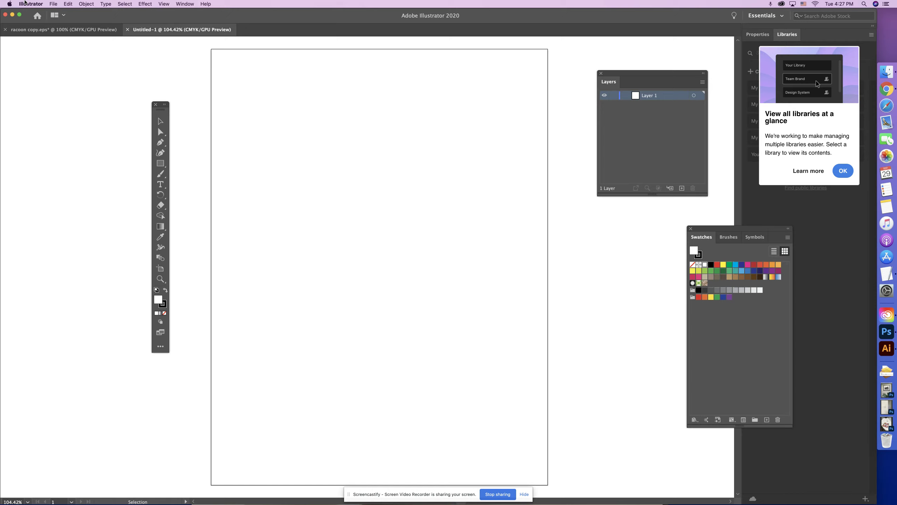
Save the document as Illustrator EPS named 'ccapili_pentool_demo'
click(53, 3)
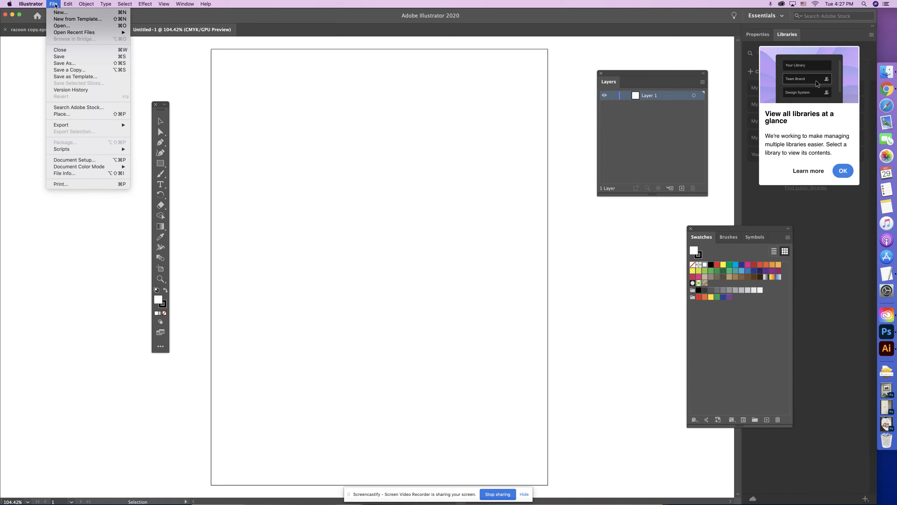
click(68, 59)
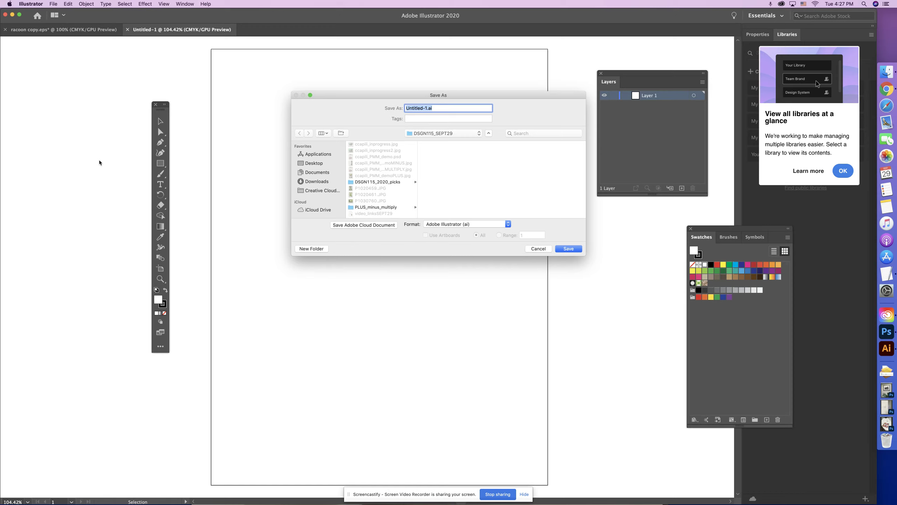
click(441, 224)
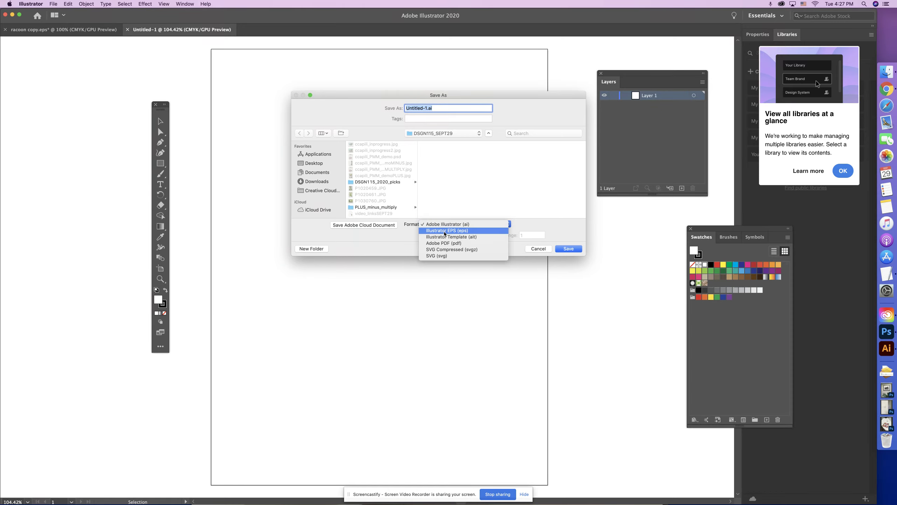
click(444, 233)
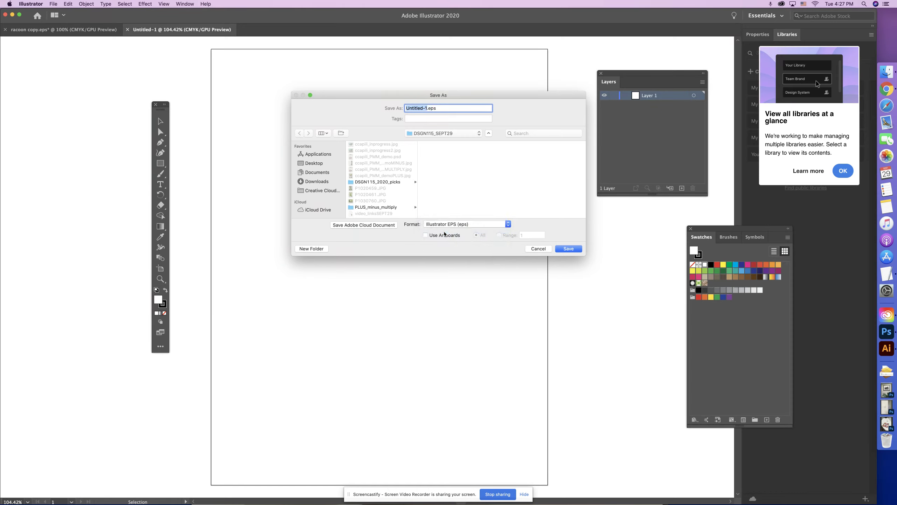
text(ccapili_pentool_demo)
click(560, 251)
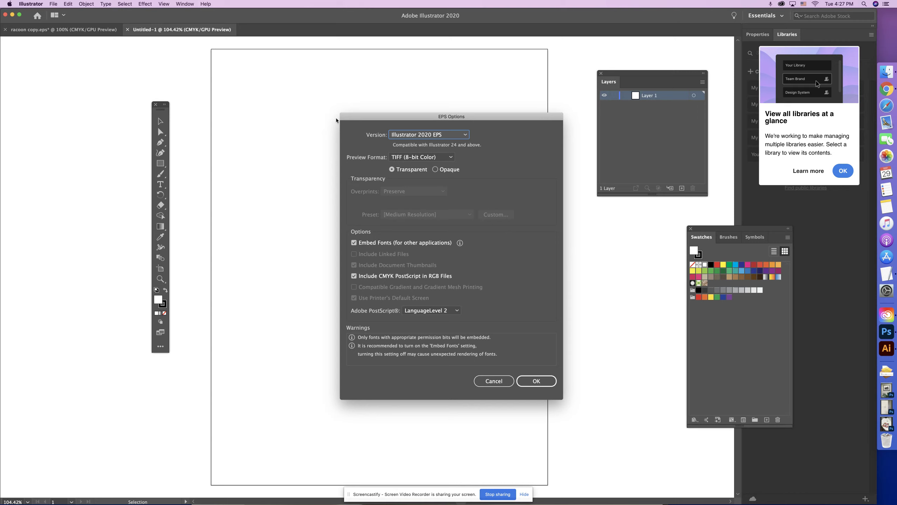
Keep Illustrator 2020 EPS as the version and confirm the EPS options
drag(344, 117, 386, 178)
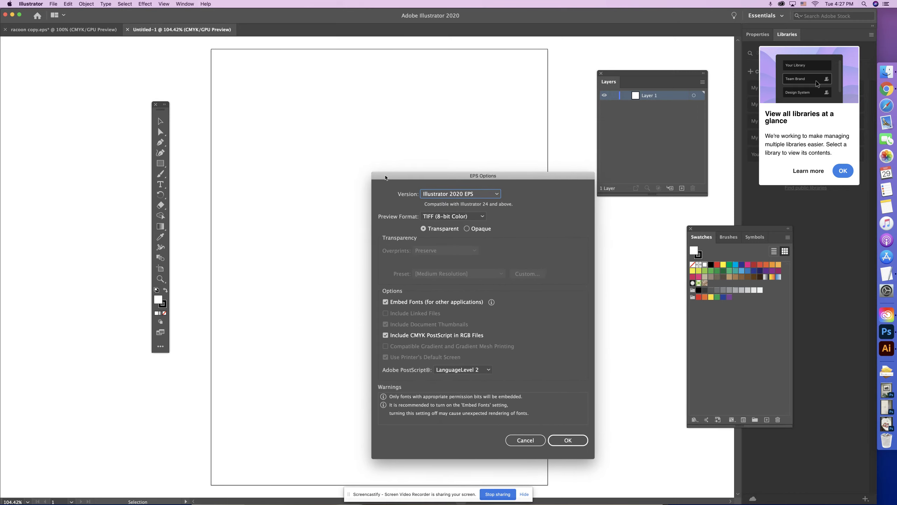
drag(456, 174, 428, 164)
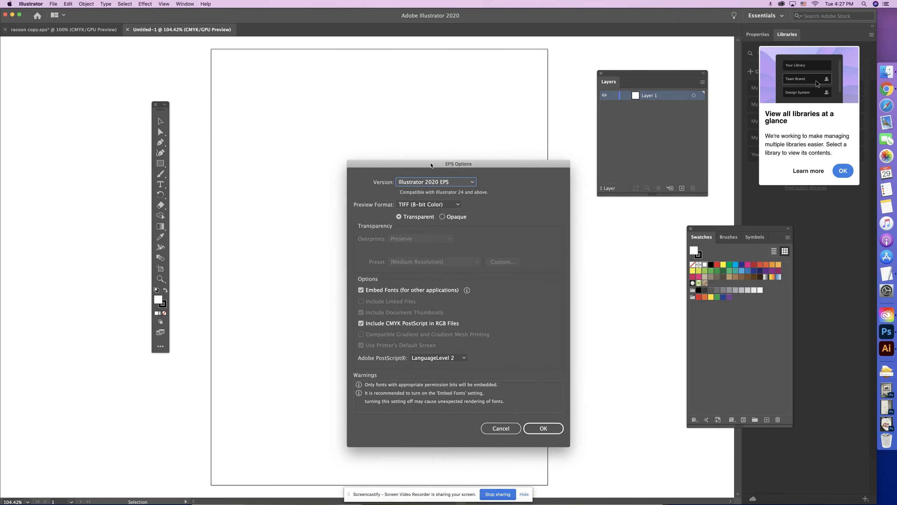
click(460, 183)
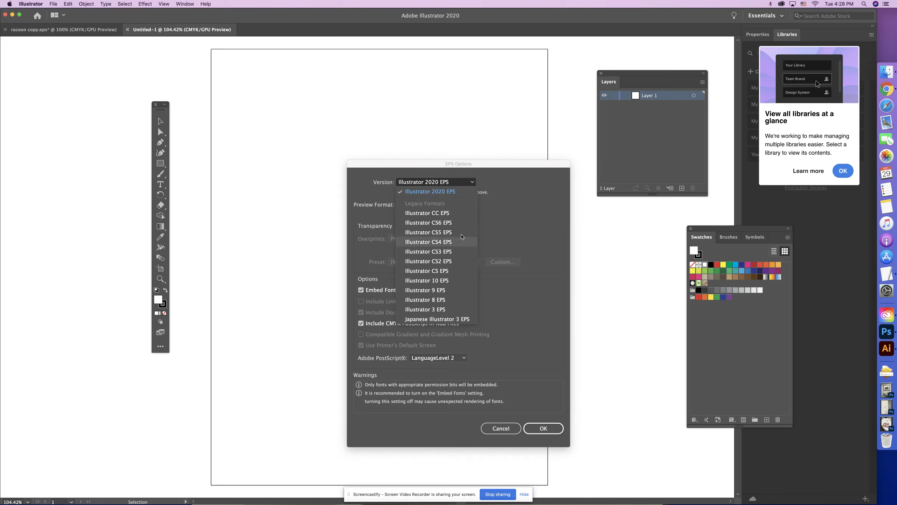
click(439, 182)
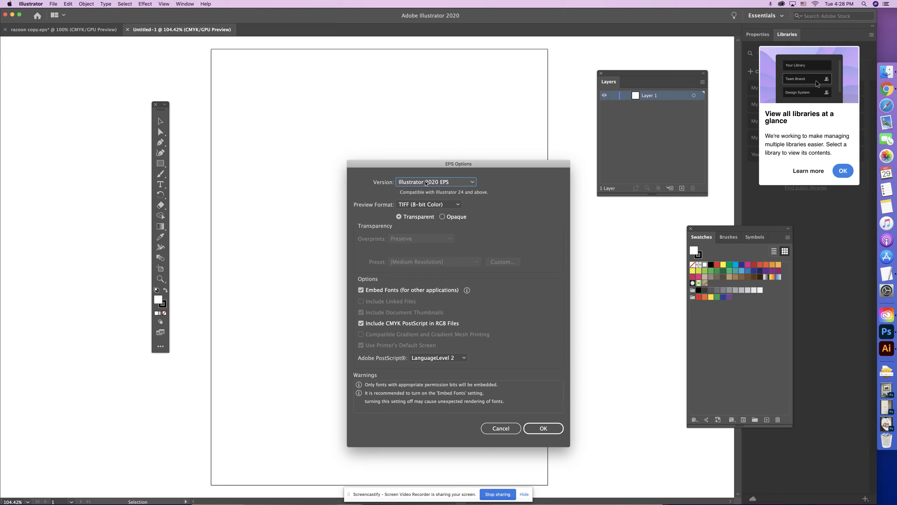
click(542, 429)
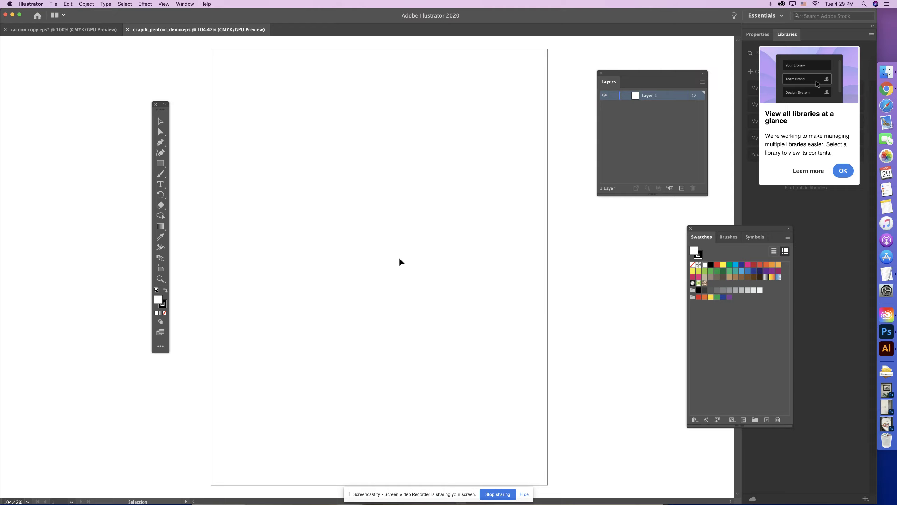
Move the floating Layers panel slightly up and left after the save finishes
drag(626, 74, 596, 60)
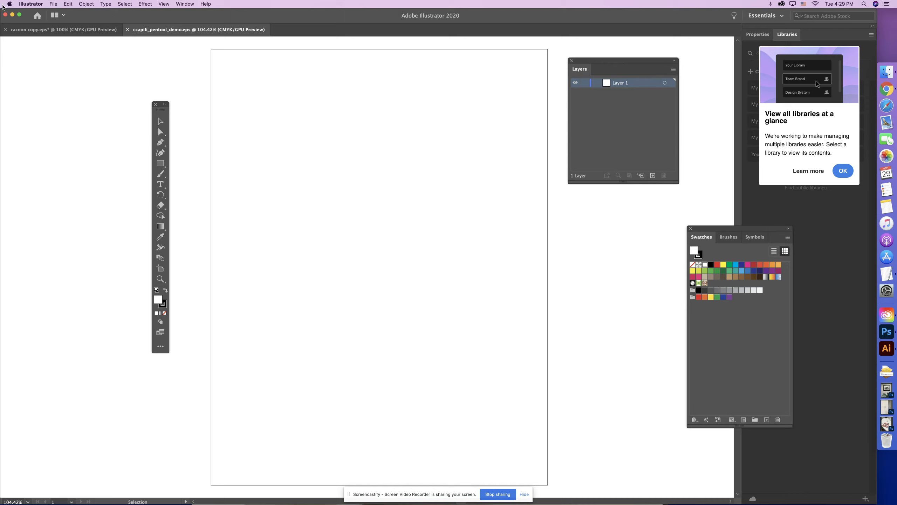
Pick the yellow flower photo P1030760.JPG to place into the document
click(53, 4)
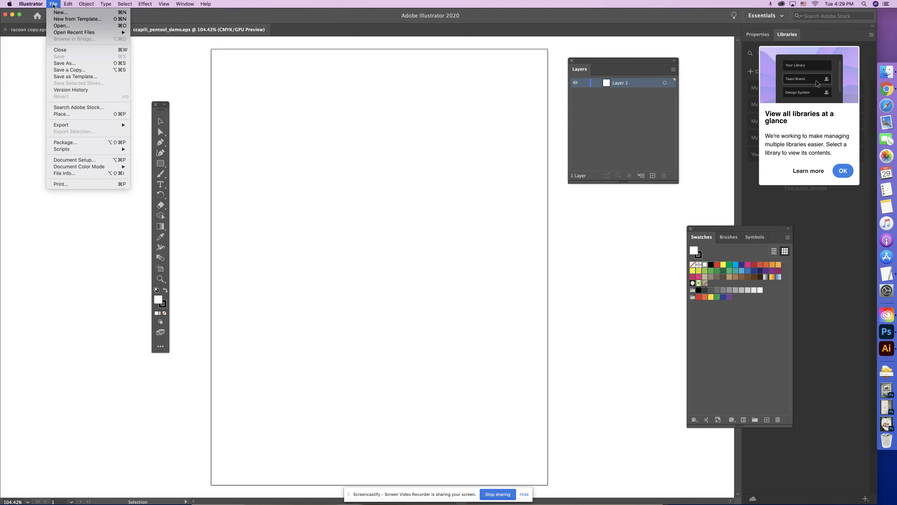
click(66, 113)
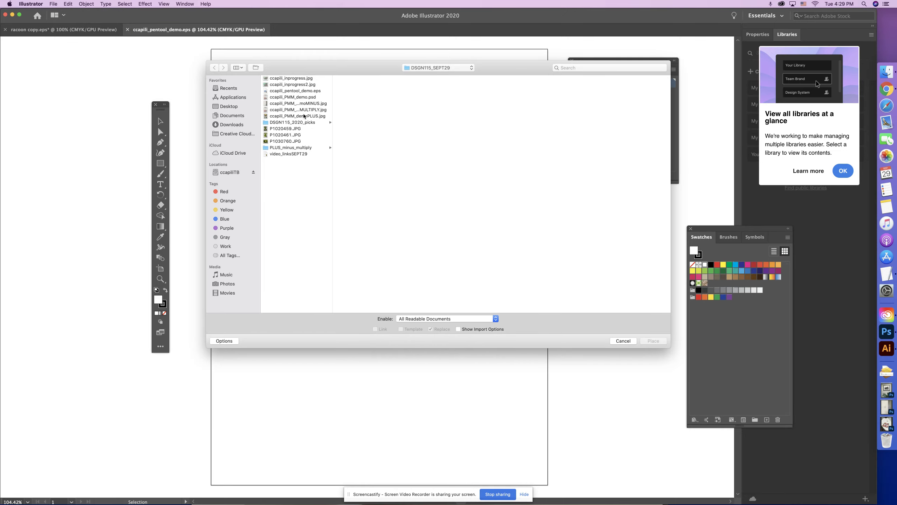
click(285, 141)
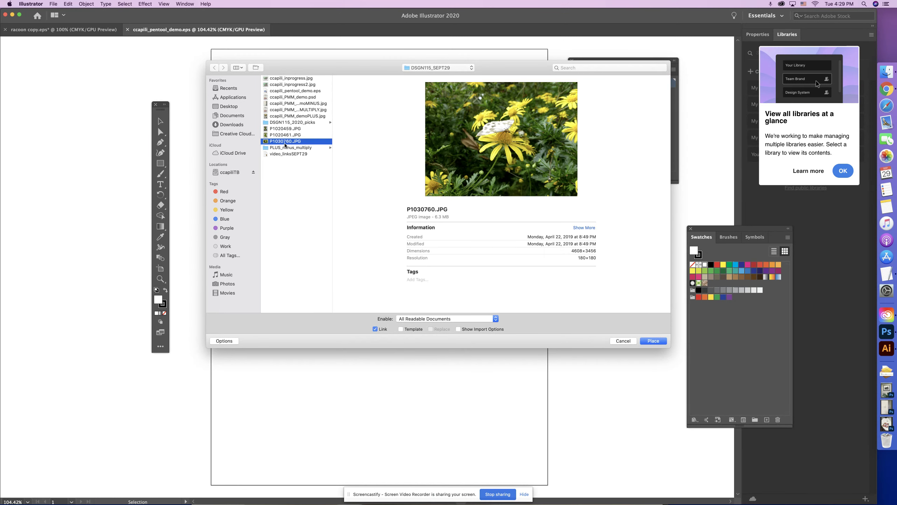
click(281, 134)
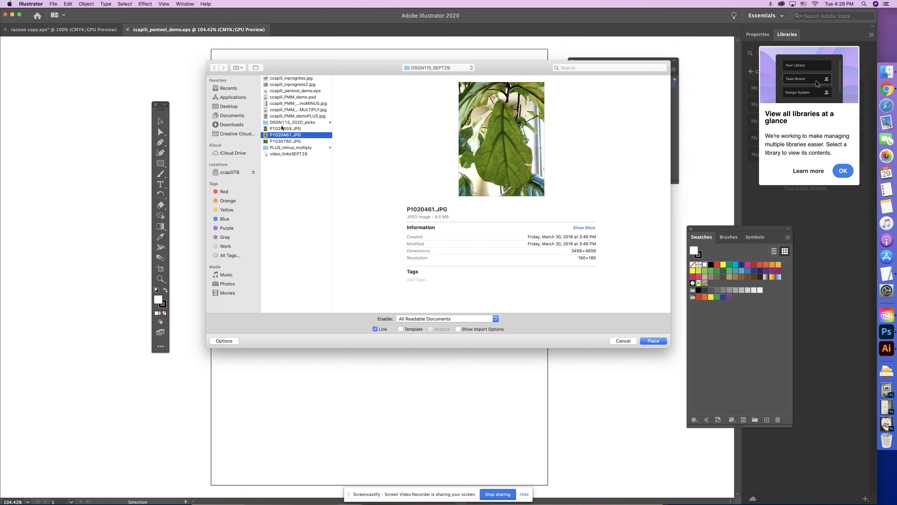
click(285, 141)
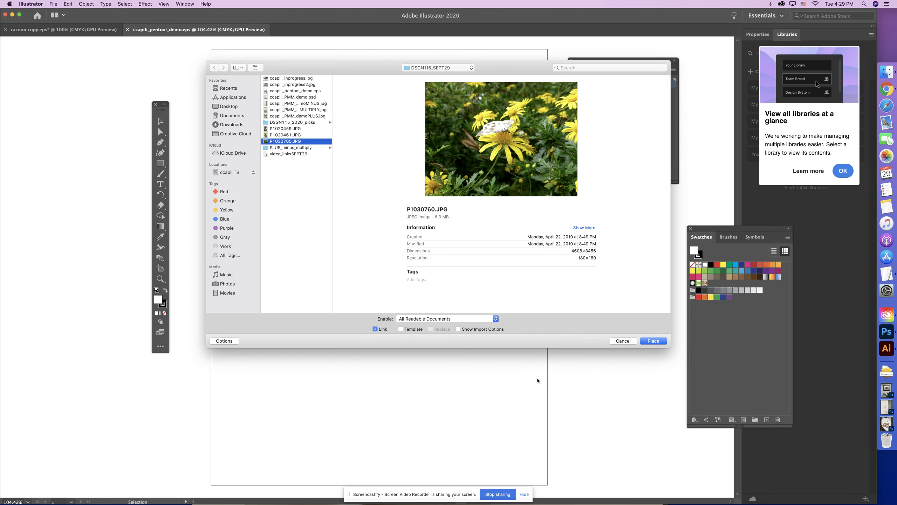
Place the flower photo on the artboard and zoom out to 33.33%
click(653, 340)
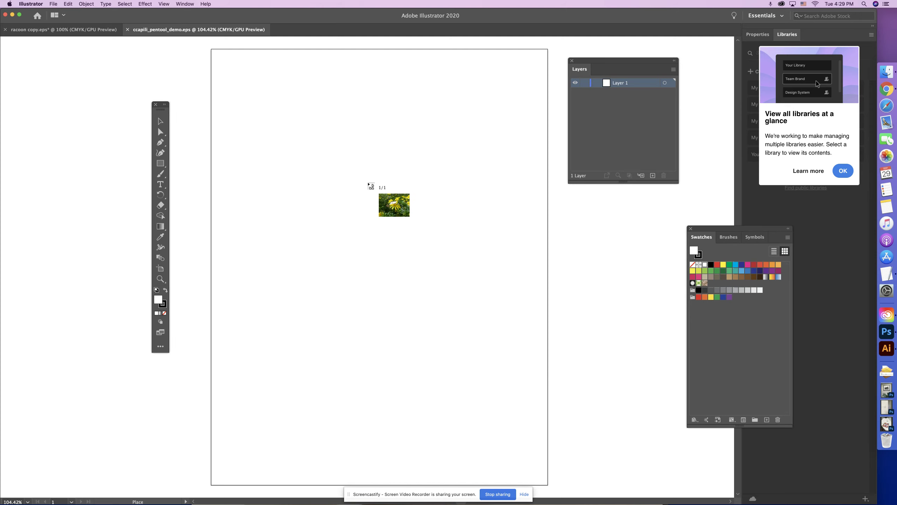
click(186, 60)
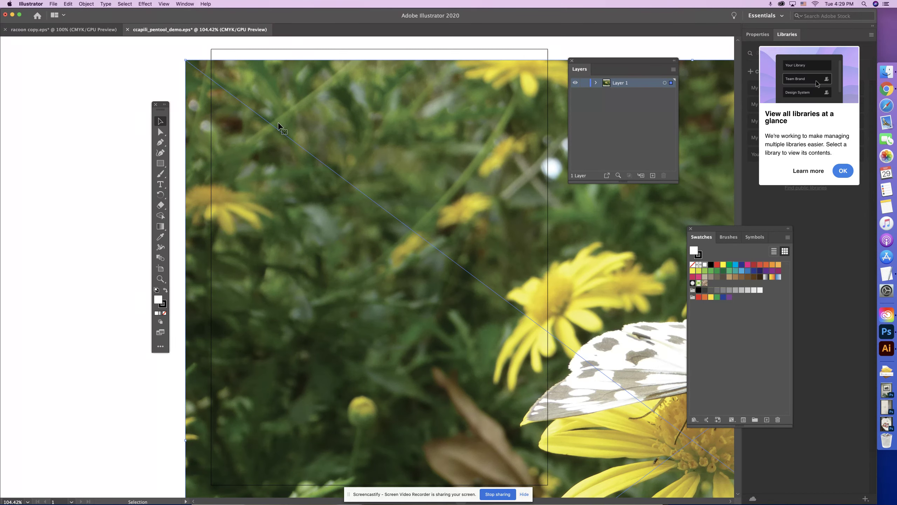
key(super+minus)
key(super+minus)
key(super+minus)
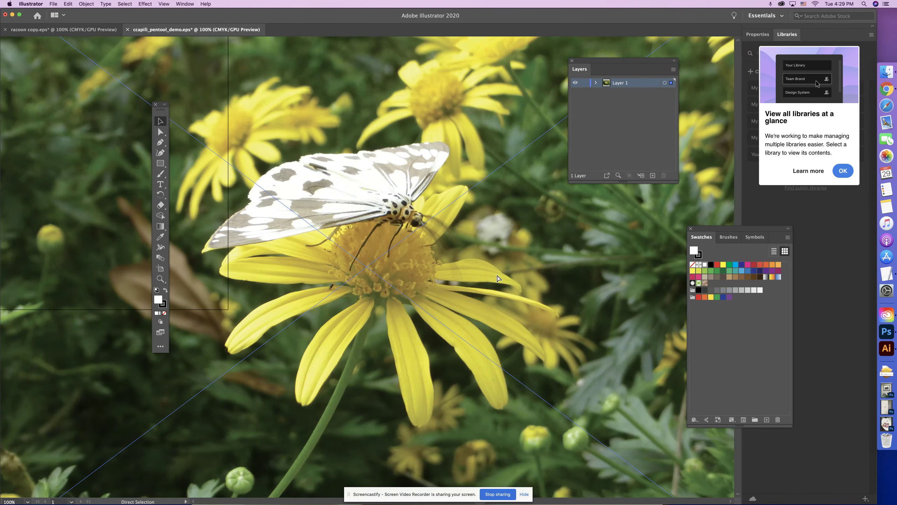
key(super+minus)
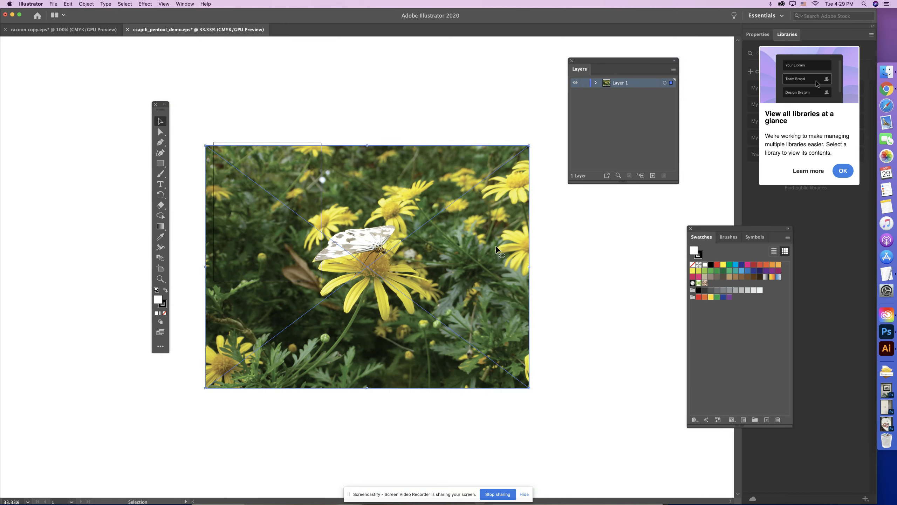
Shrink and position the photo over the page, then zoom back to 100%
drag(496, 250, 520, 278)
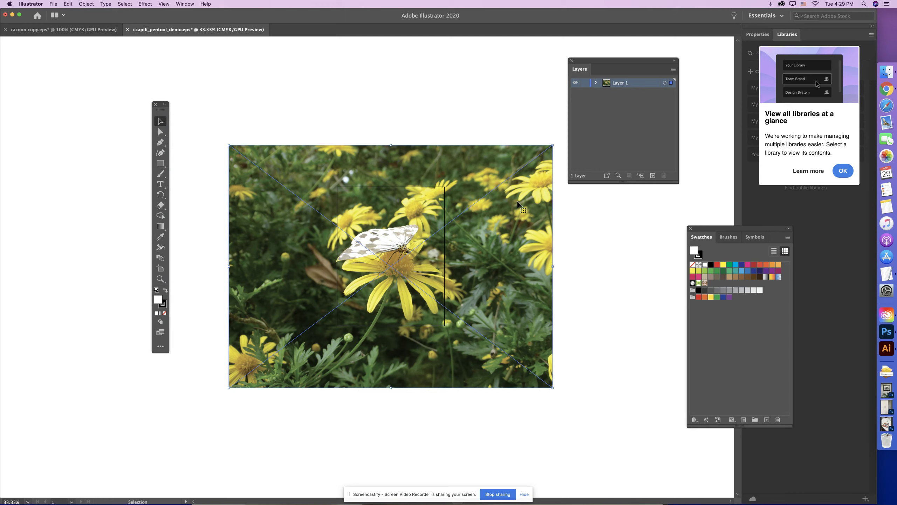
drag(552, 145, 400, 259)
drag(354, 327, 425, 253)
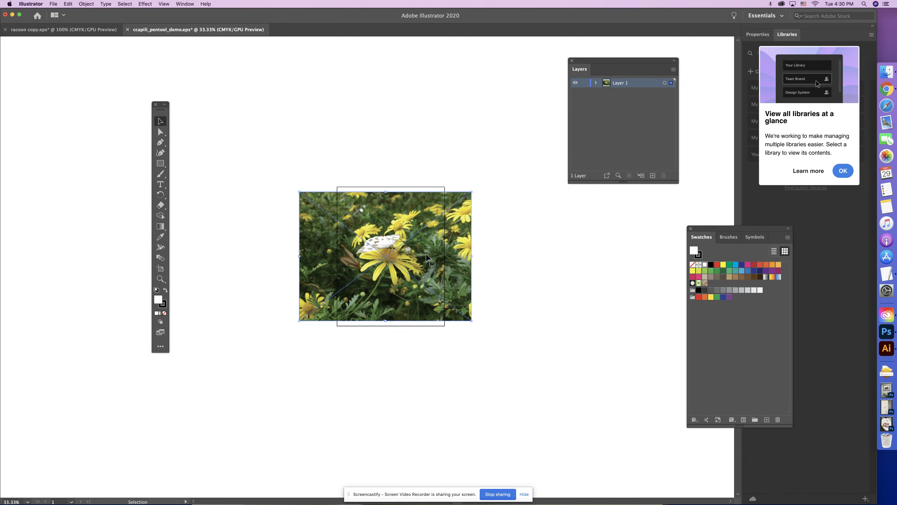
key(super+equal)
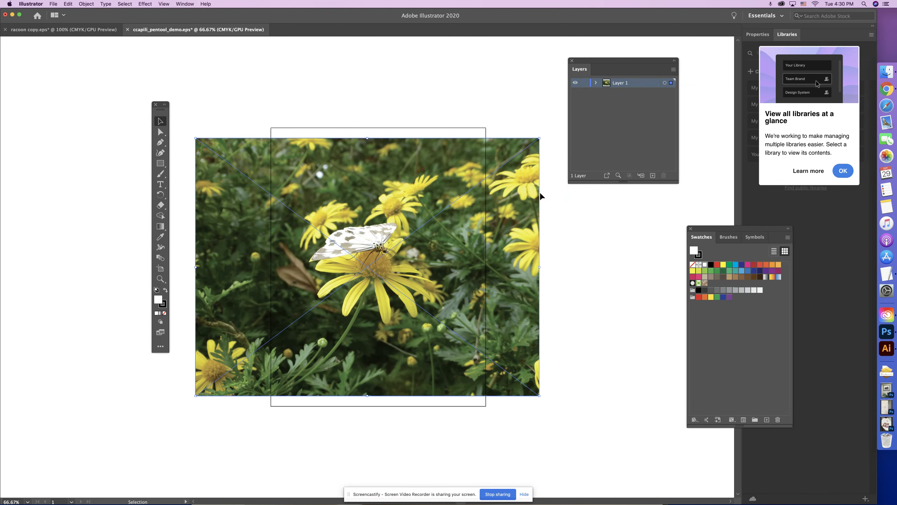
key(a)
key(super+equal)
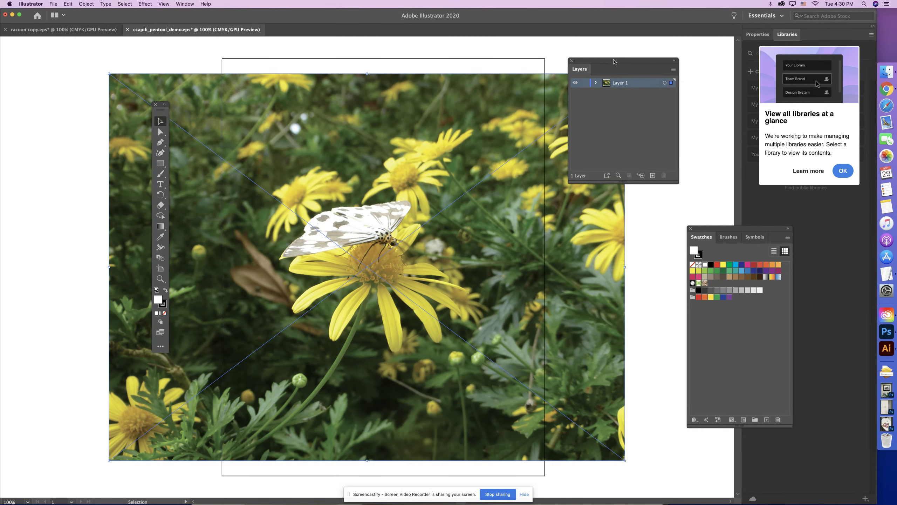
drag(614, 61, 661, 95)
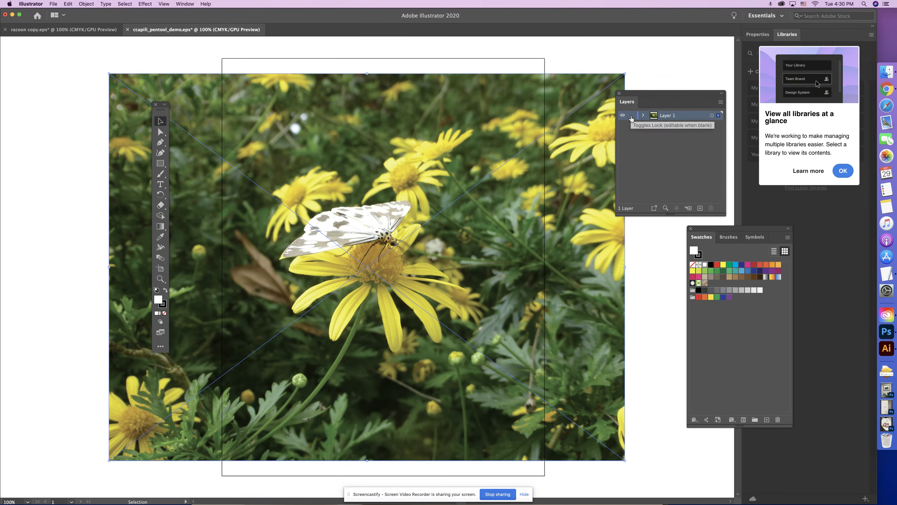
Lock Layer 1, add a new layer named 'drawing' above it, and enlarge the Layers list
click(631, 117)
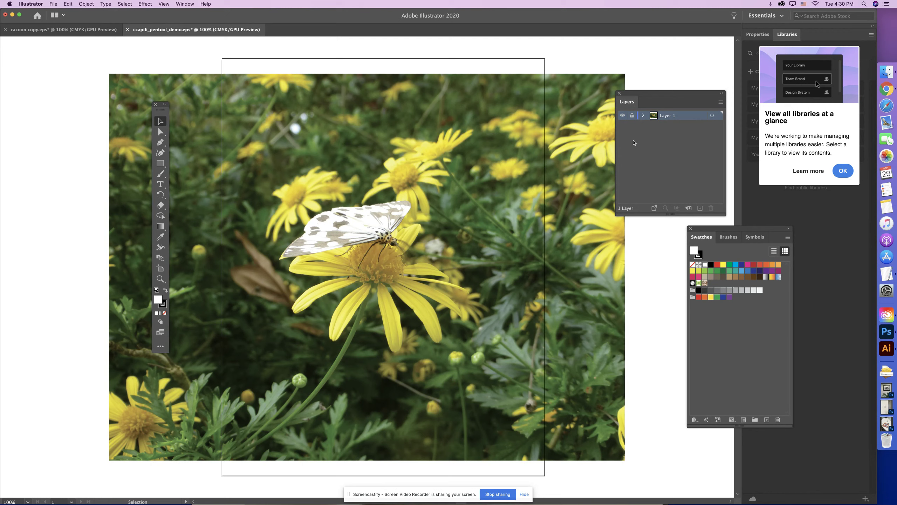
click(700, 207)
double_click(664, 117)
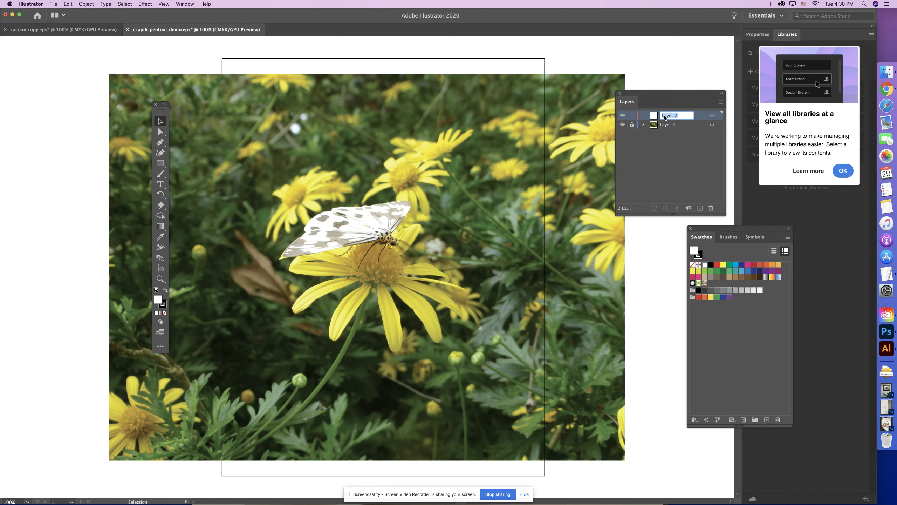
text(drawing)
key(Return)
drag(724, 211, 784, 220)
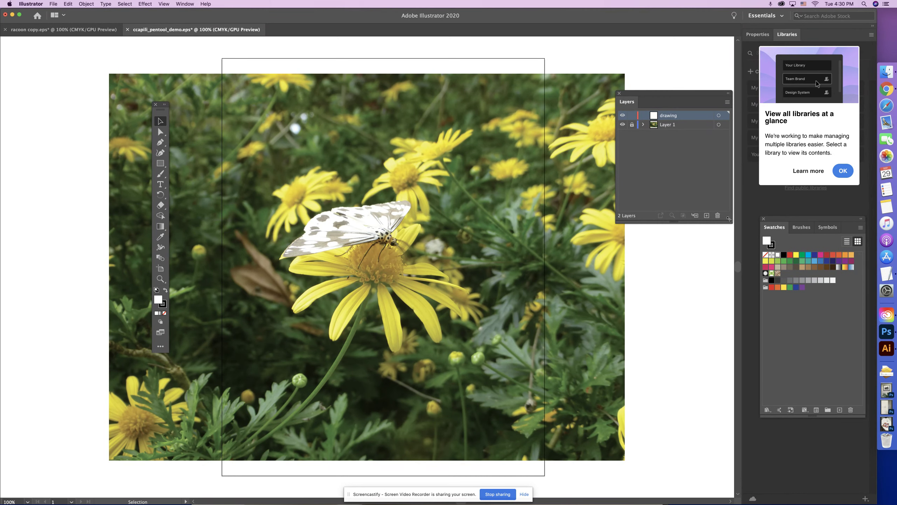
drag(729, 218, 738, 359)
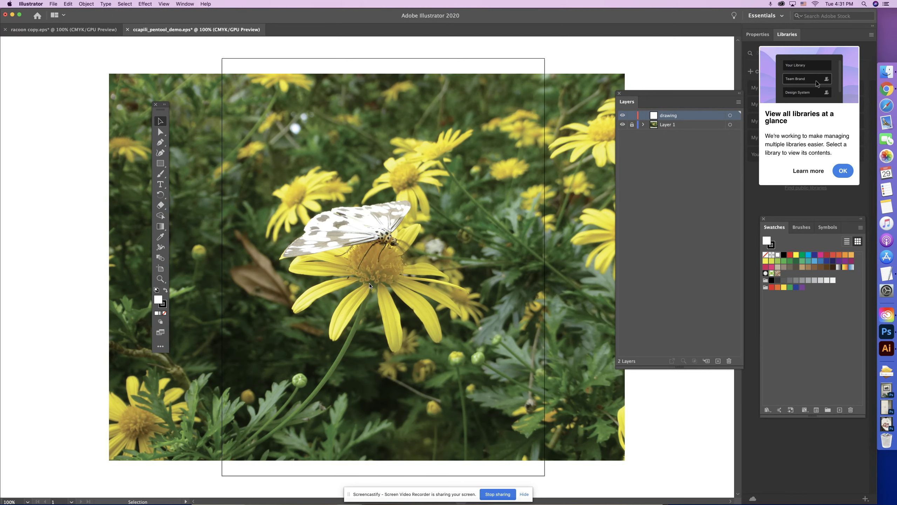
Save the document with Cmd+S and zoom in to 150% on the daisy
key(a)
key(super+s)
key(a)
key(super+equal)
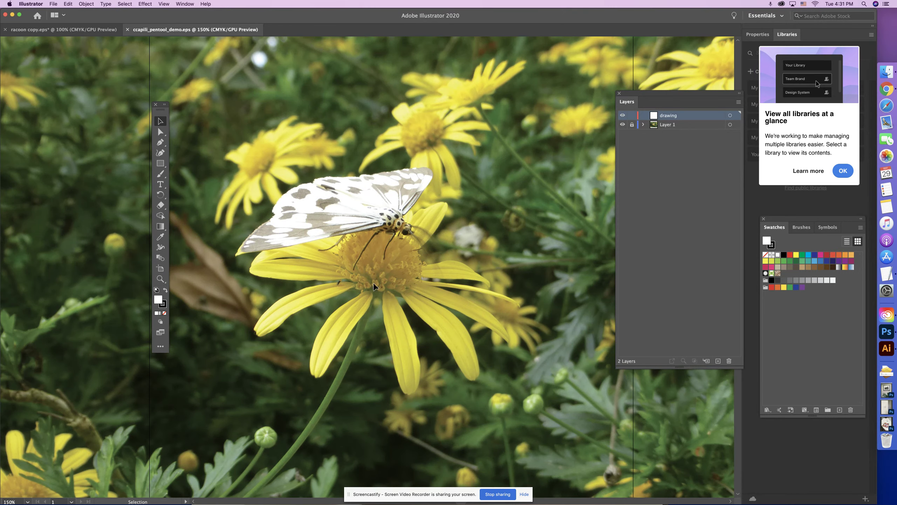
scroll(417, 300, down, 1)
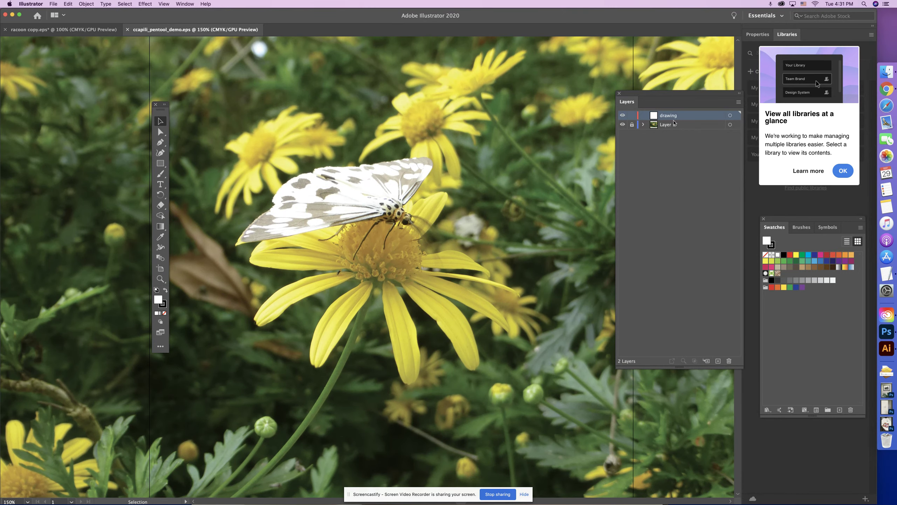
Zoom to 300% on the daisy's lower petals and pick the Pen tool
key(space)
drag(374, 333, 441, 241)
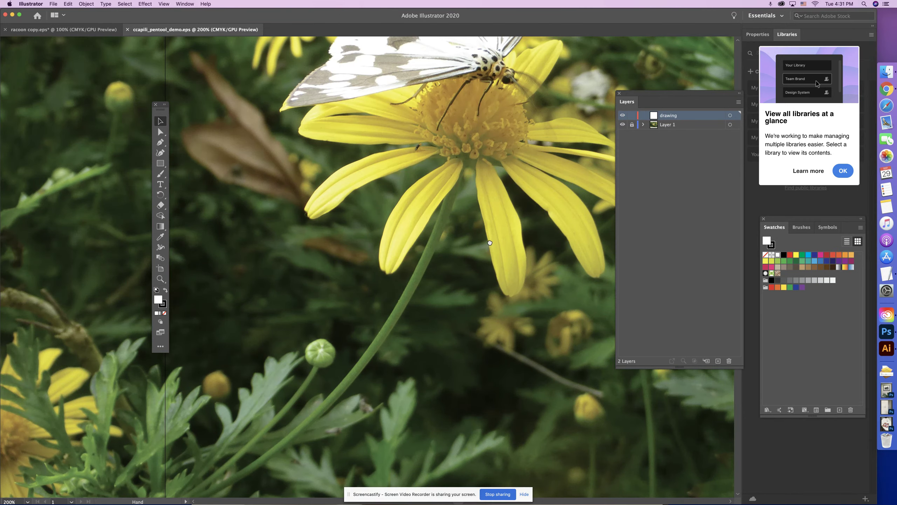
key(super+equal)
key(super+equal)
key(space)
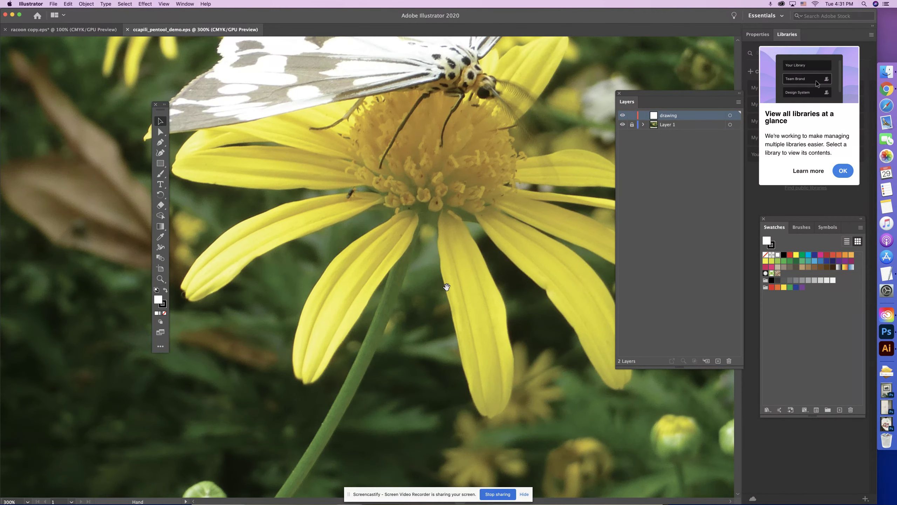
drag(452, 264, 403, 241)
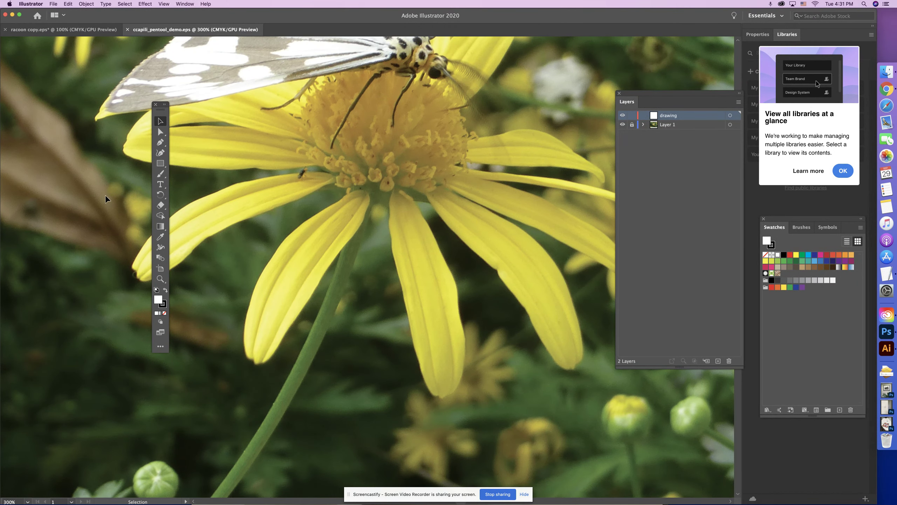
click(161, 142)
Set fill to None and stroke to light cyan (C 68.63, M 0.39, Y 5.1, K 0)
click(164, 313)
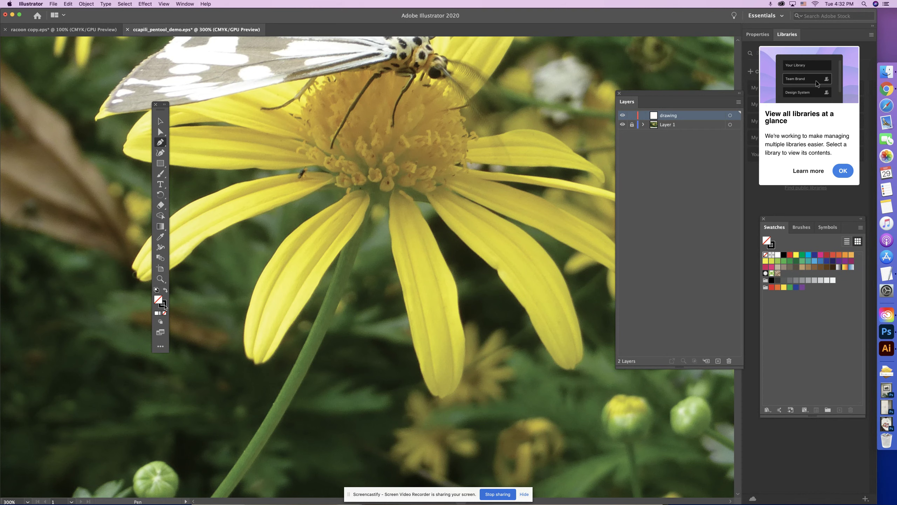
click(164, 305)
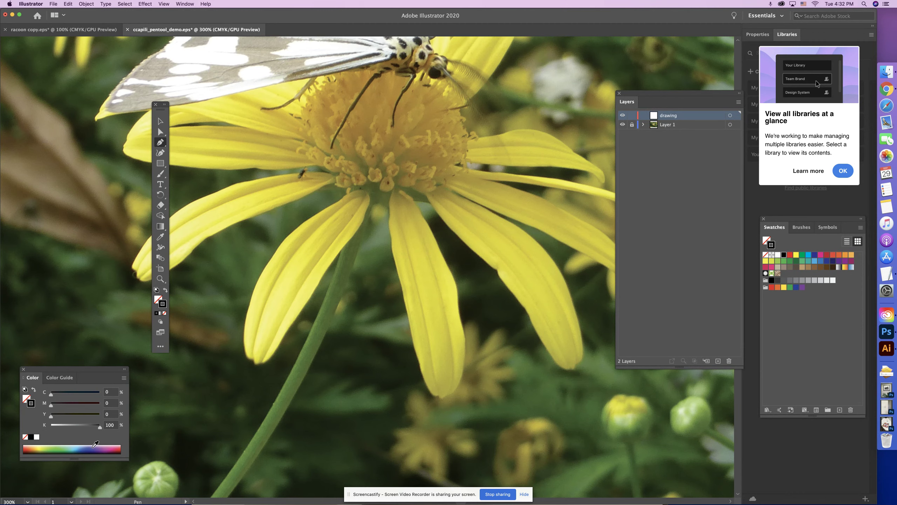
click(75, 448)
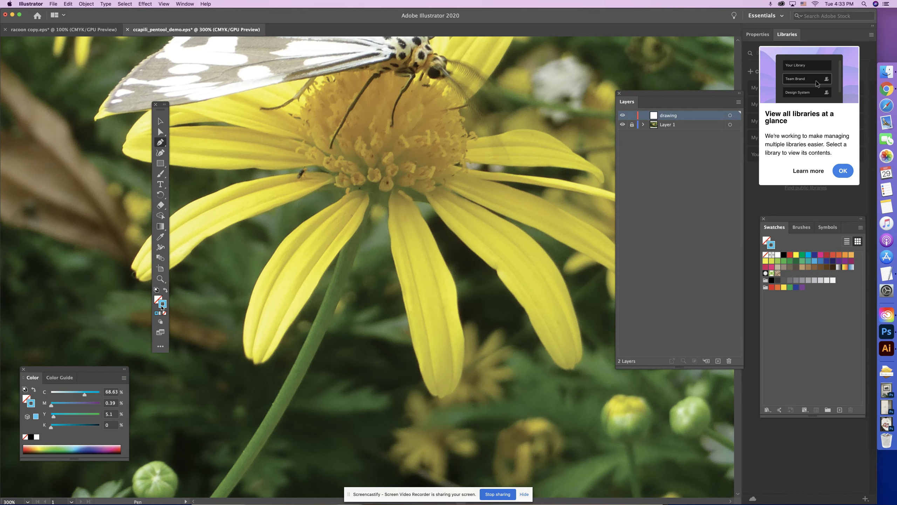
Zoom to 600% and set the first curved anchor at the petal base by the flower centre
key(super)
key(super+equal)
key(space)
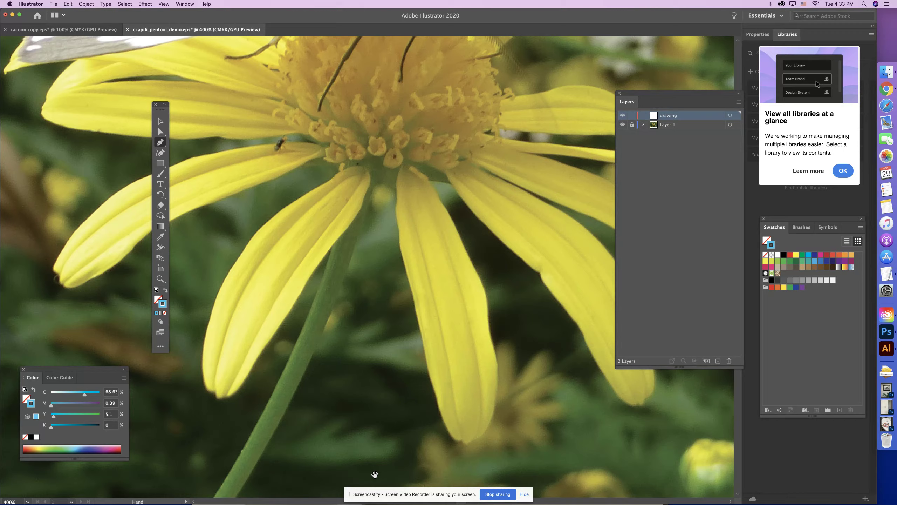
drag(412, 424, 330, 407)
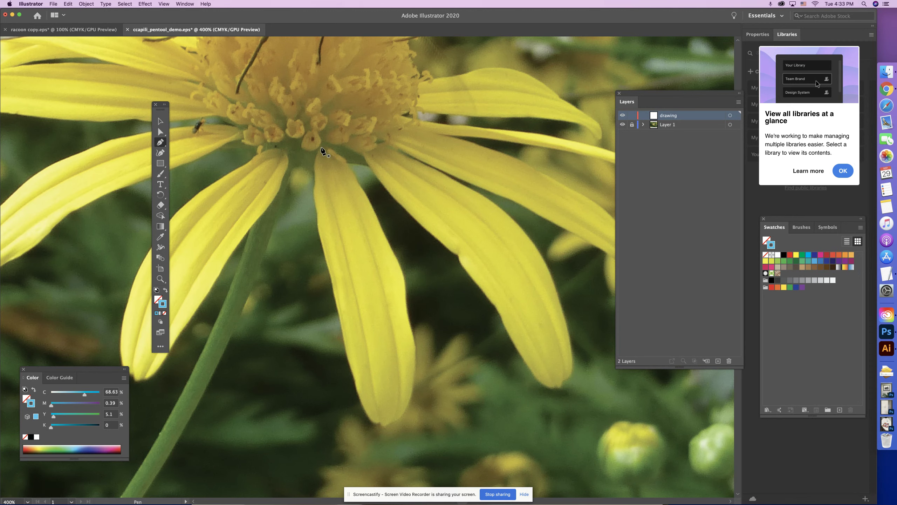
mouse_move(321, 147)
mouse_down()
mouse_move(315, 170)
mouse_move(317, 161)
mouse_move(403, 288)
mouse_move(406, 314)
mouse_up()
key(super+equal)
drag(378, 357, 361, 283)
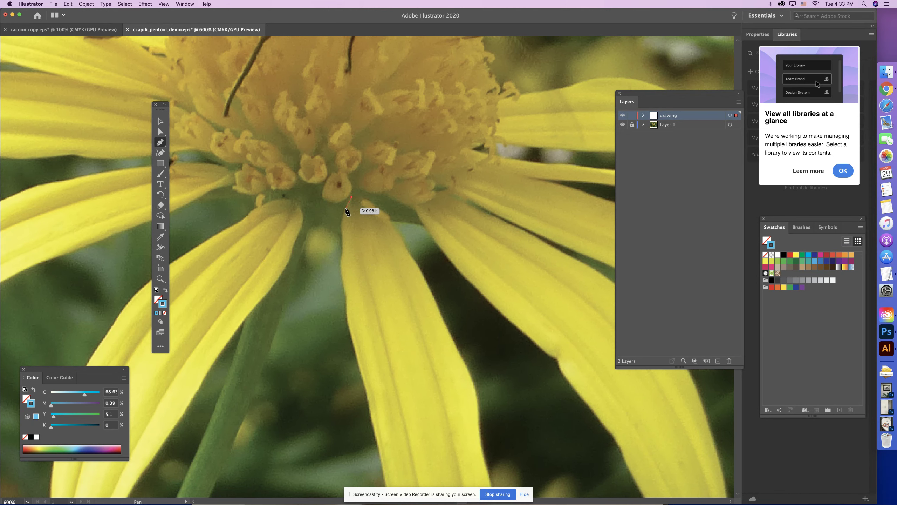
mouse_move(348, 212)
mouse_down()
mouse_move(345, 242)
mouse_move(346, 215)
mouse_move(343, 226)
mouse_up()
Add a curved anchor down the petal's left edge and pan to reveal more petal
mouse_move(342, 234)
mouse_down()
mouse_move(343, 262)
mouse_move(343, 255)
mouse_up()
drag(338, 262, 337, 262)
key(space)
drag(388, 298, 378, 185)
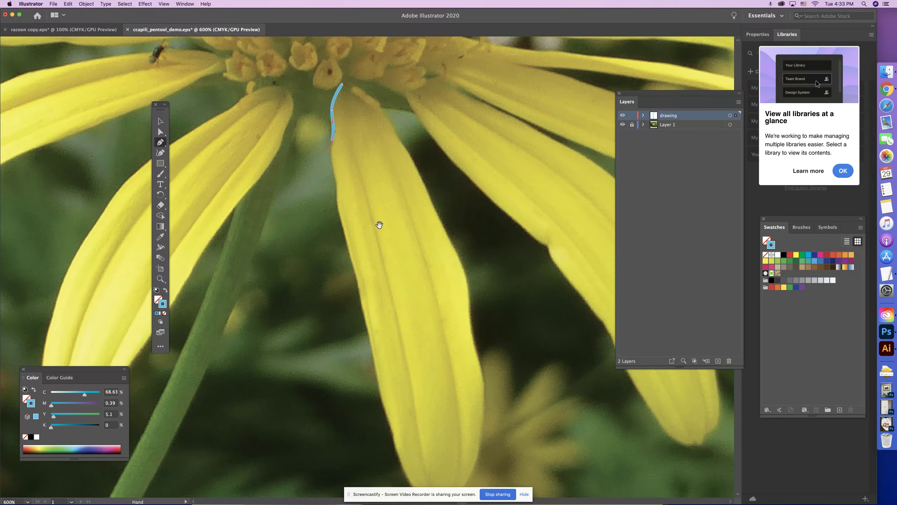
key(space)
mouse_move(357, 195)
mouse_down()
mouse_move(359, 241)
mouse_move(337, 144)
mouse_move(351, 230)
mouse_move(346, 162)
mouse_up()
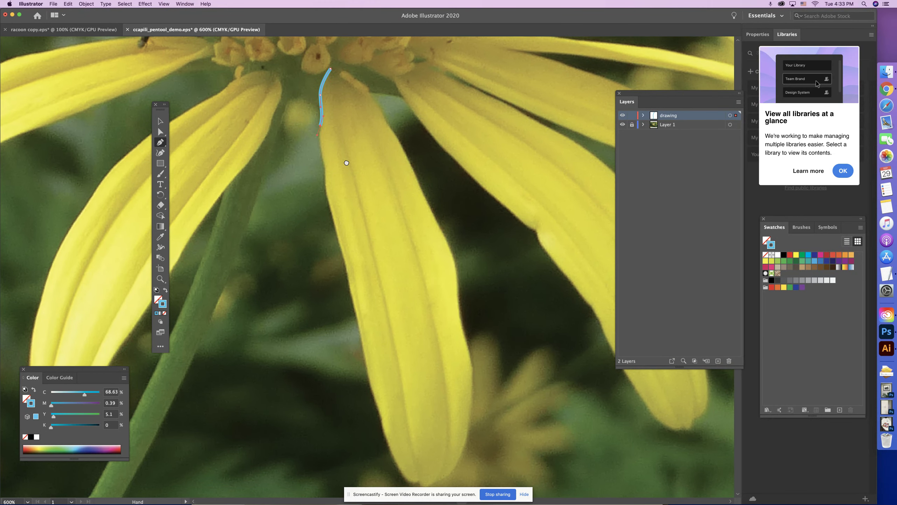
Trace pen anchors and curves down the petal's left edge and around its tip
click(323, 162)
mouse_move(344, 195)
mouse_down()
mouse_move(336, 152)
mouse_move(324, 157)
mouse_up()
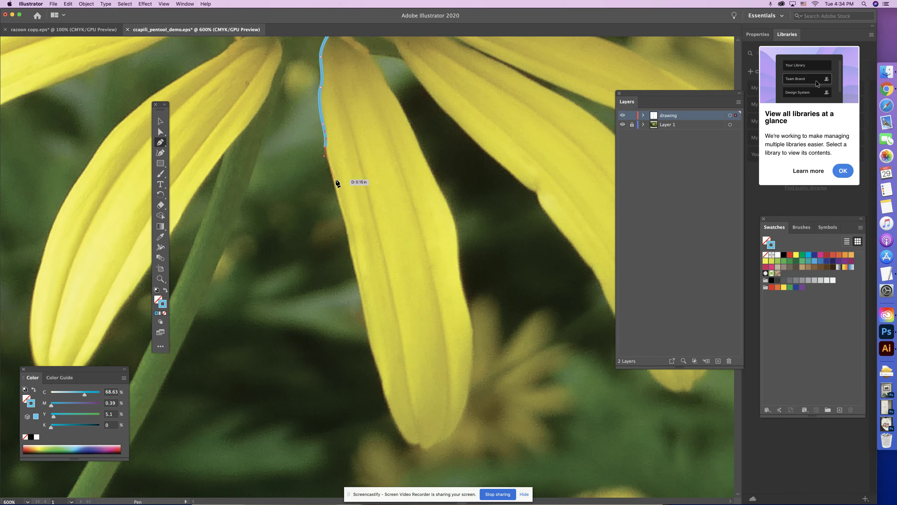
drag(338, 199, 346, 215)
scroll(351, 212, down, 2)
scroll(352, 212, right, 2)
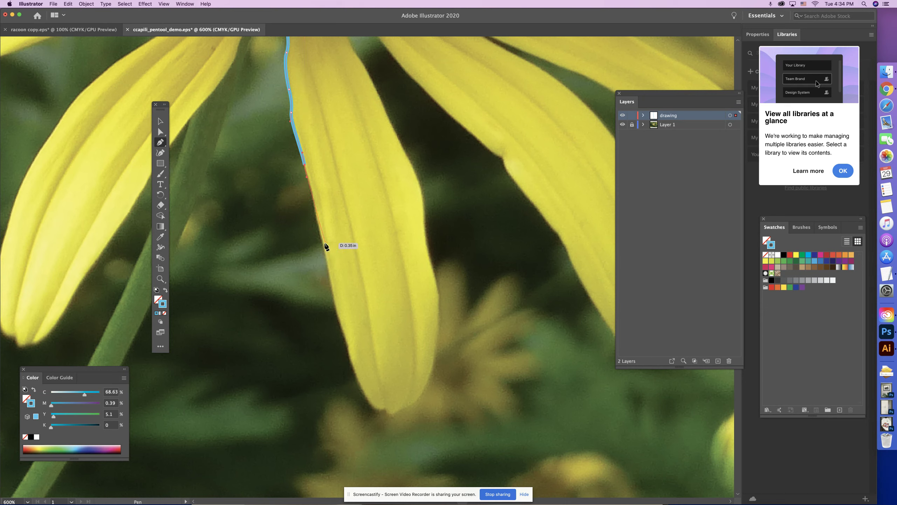
drag(317, 222, 321, 243)
drag(331, 292, 349, 358)
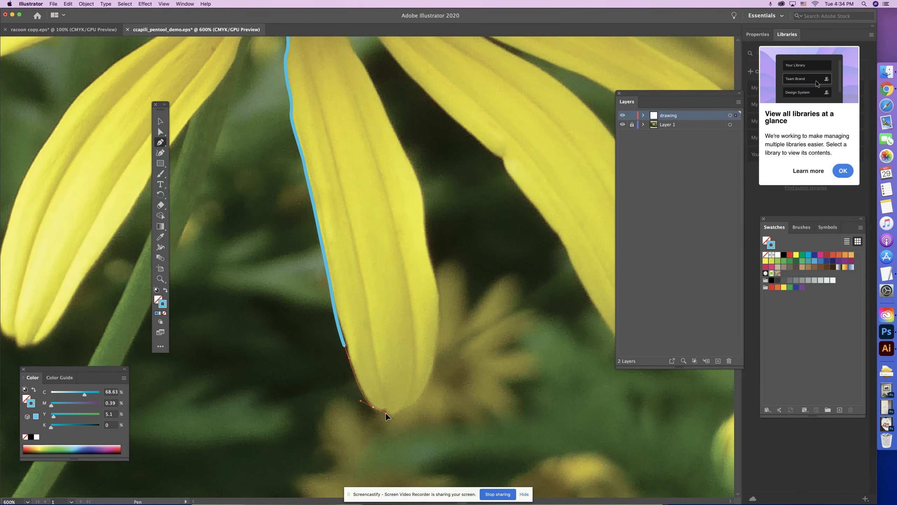
drag(385, 412, 386, 413)
click(385, 410)
click(409, 405)
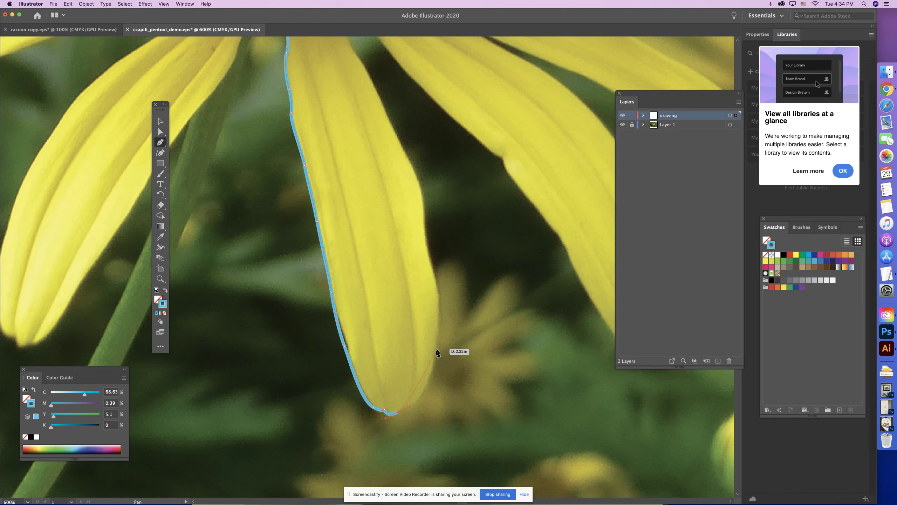
click(429, 381)
Add anchors up the petal's right edge and close the path at the starting anchor
drag(446, 327, 310, 336)
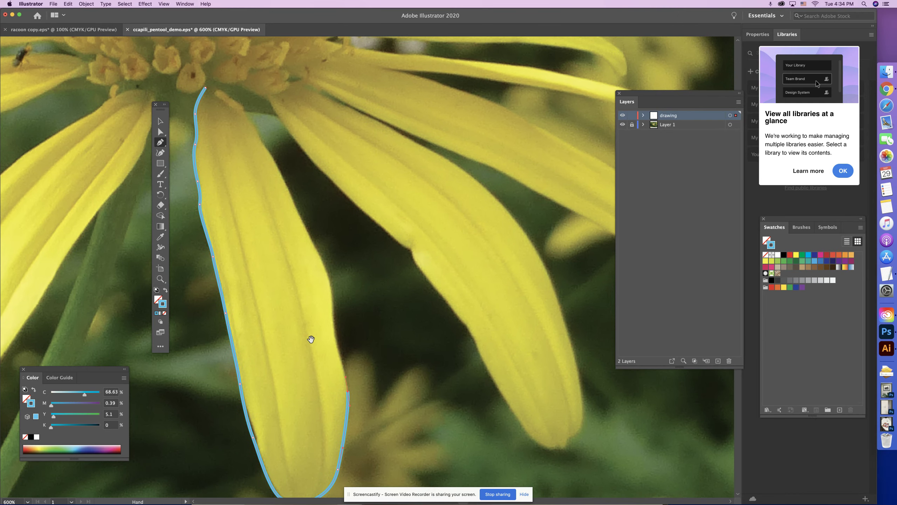
click(340, 353)
click(333, 340)
mouse_move(314, 310)
mouse_down()
mouse_move(318, 365)
mouse_move(336, 348)
mouse_move(328, 315)
mouse_up()
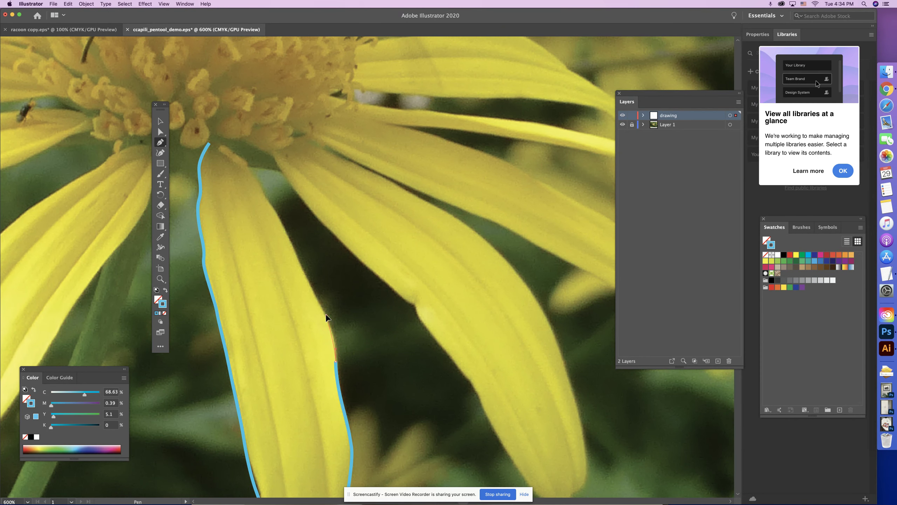
drag(283, 279, 384, 332)
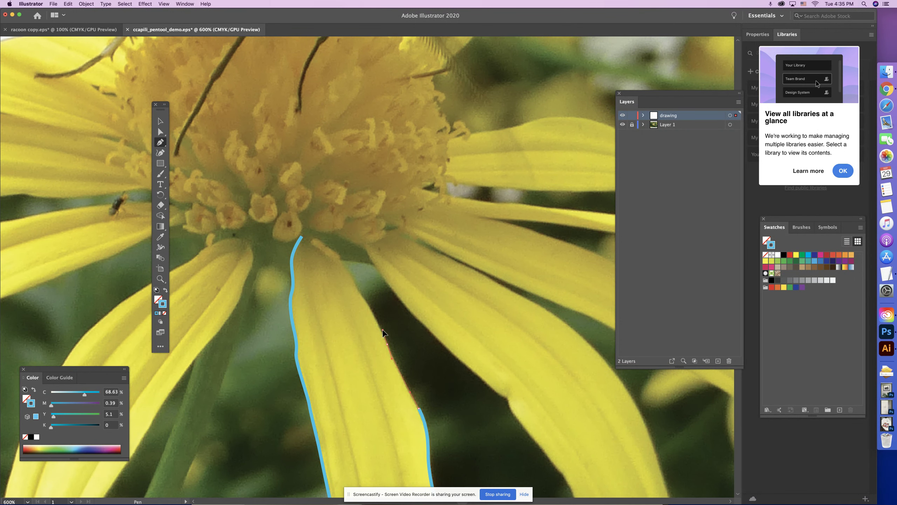
mouse_move(368, 302)
mouse_down()
mouse_move(359, 289)
mouse_move(371, 330)
mouse_move(311, 308)
mouse_move(355, 303)
mouse_move(323, 290)
mouse_up()
key(space)
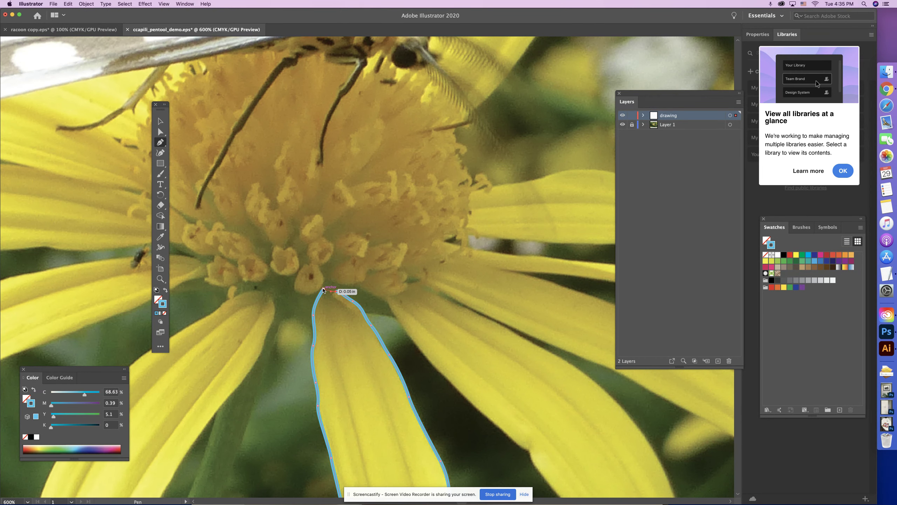
mouse_move(323, 289)
mouse_down()
mouse_move(355, 288)
mouse_move(346, 307)
mouse_move(336, 296)
mouse_up()
mouse_move(324, 289)
mouse_down()
mouse_move(314, 296)
mouse_move(320, 283)
mouse_move(321, 296)
mouse_move(332, 297)
mouse_up()
Select the whole closed petal outline and save the document as EPS
click(160, 121)
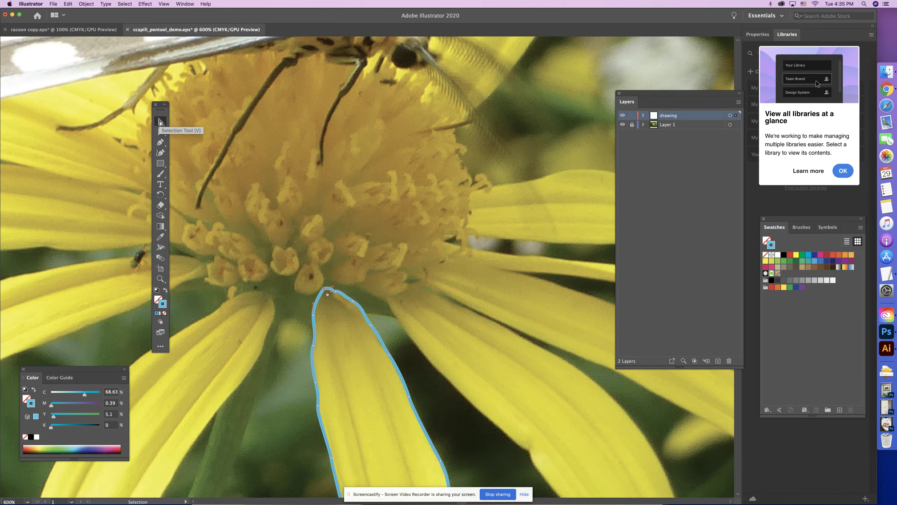
key(super+minus)
click(160, 122)
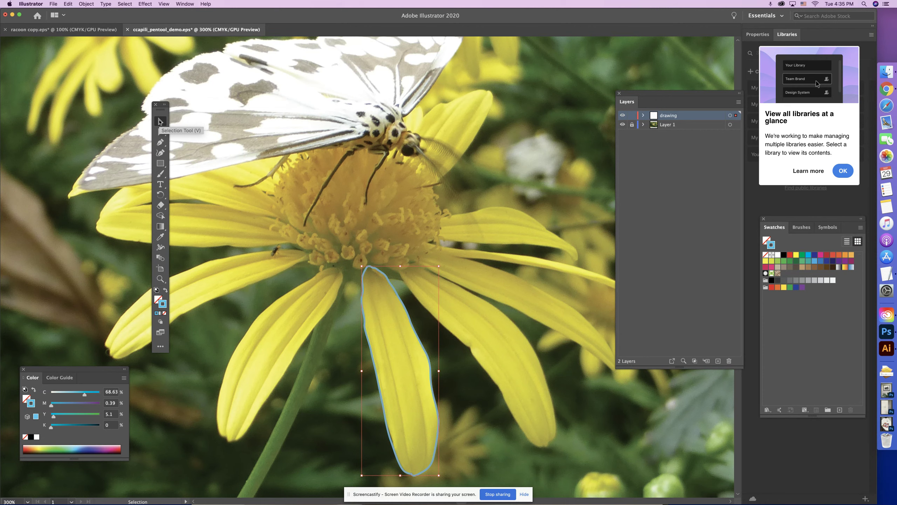
key(a)
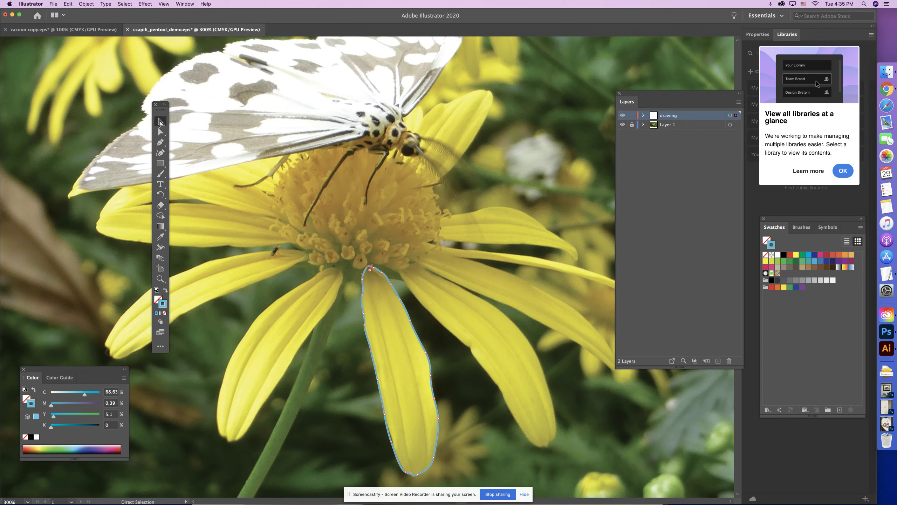
key(super+s)
click(161, 122)
Zoom in and pan around to check the path follows the petal shape
key(a)
key(super+equal)
key(super+equal)
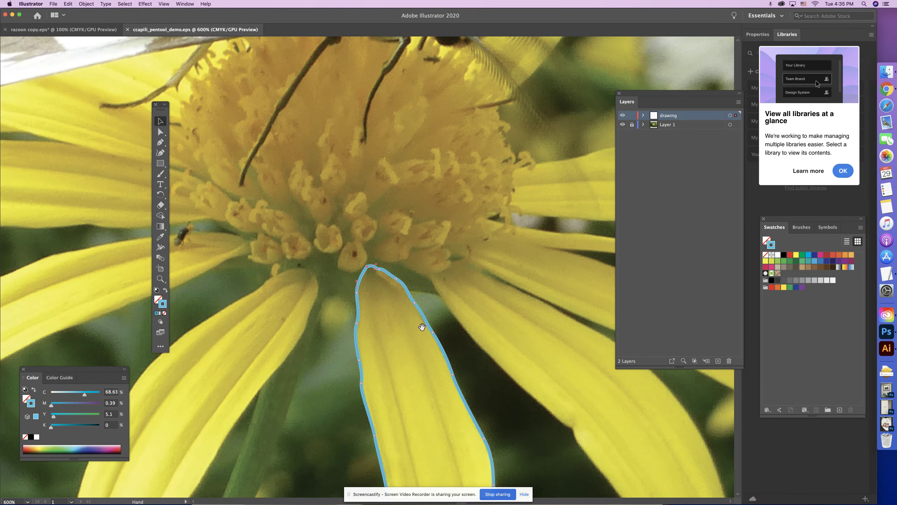
drag(431, 383, 327, 178)
scroll(386, 394, down, 3)
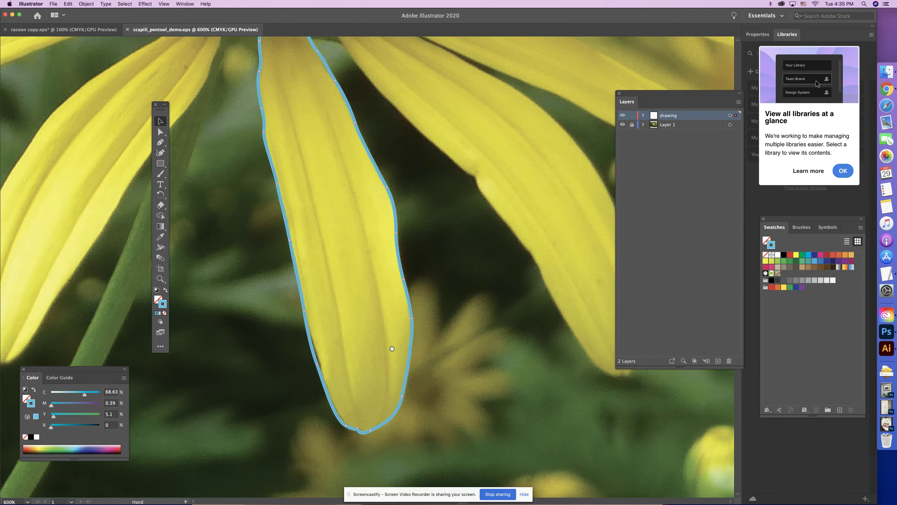
scroll(410, 365, up, 3)
scroll(410, 365, left, 2)
key(v)
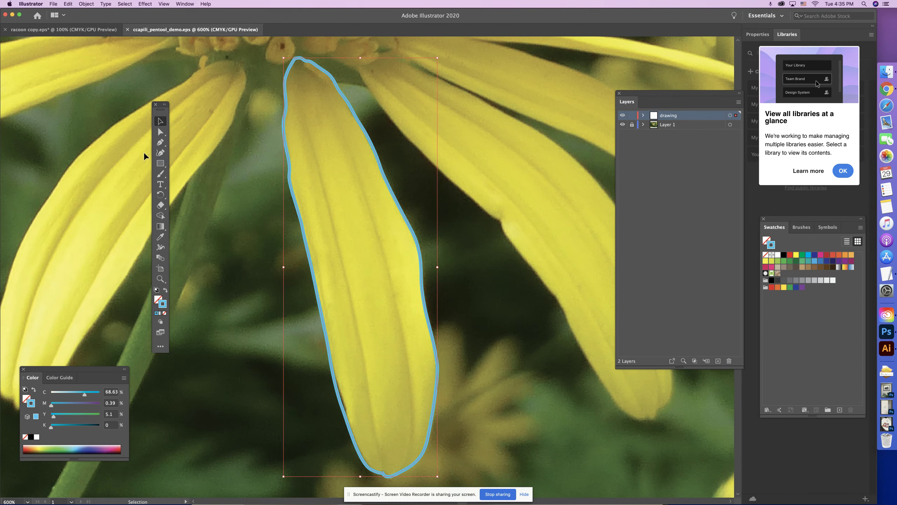
click(160, 142)
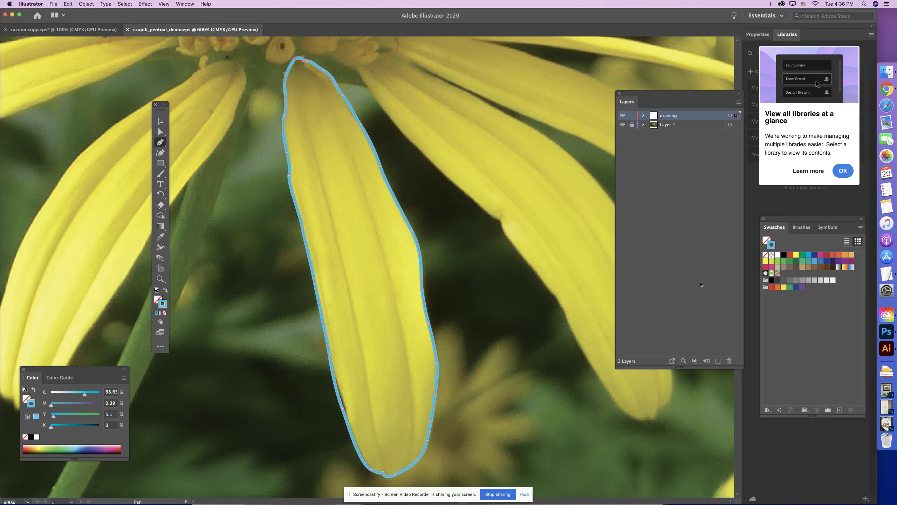
Add a new layer and rename the 'drawing' layer to 'leaf'
click(718, 361)
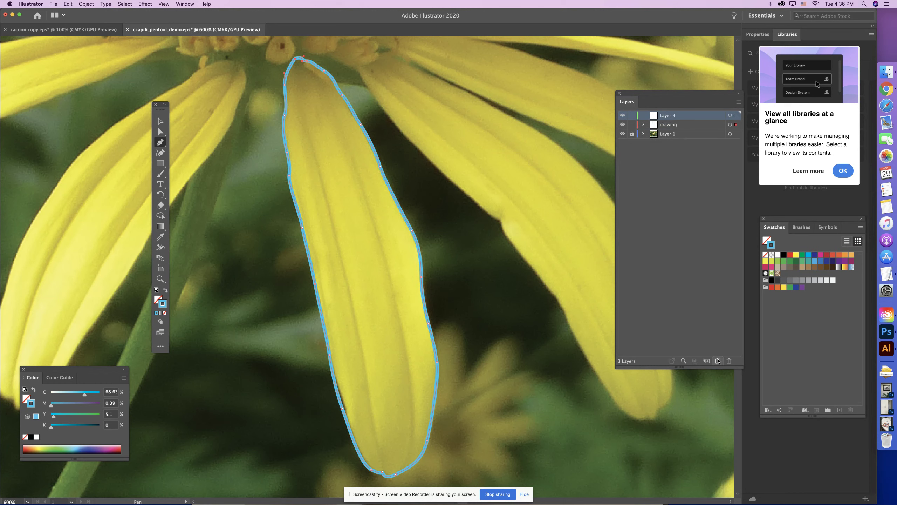
double_click(670, 125)
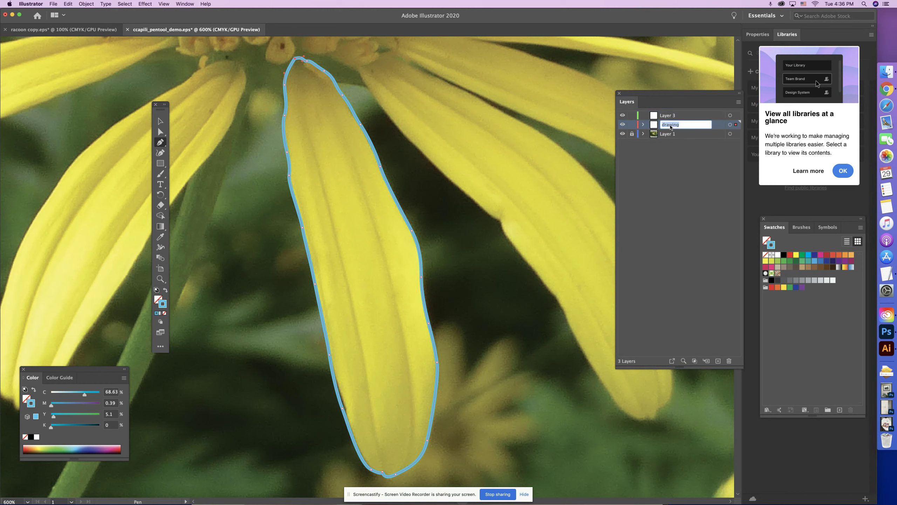
text(leaf)
key(Return)
Rename the new Layer 3 to 'leaf details'
double_click(665, 117)
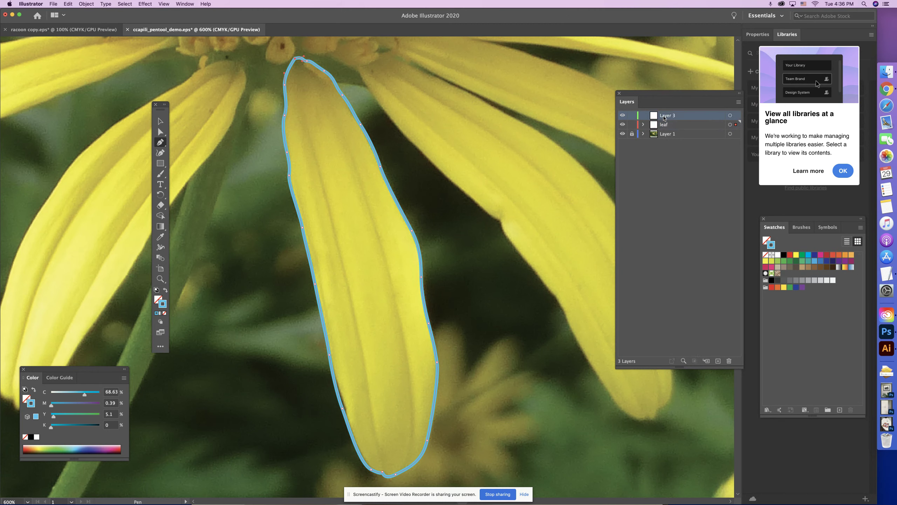
key(BackSpace)
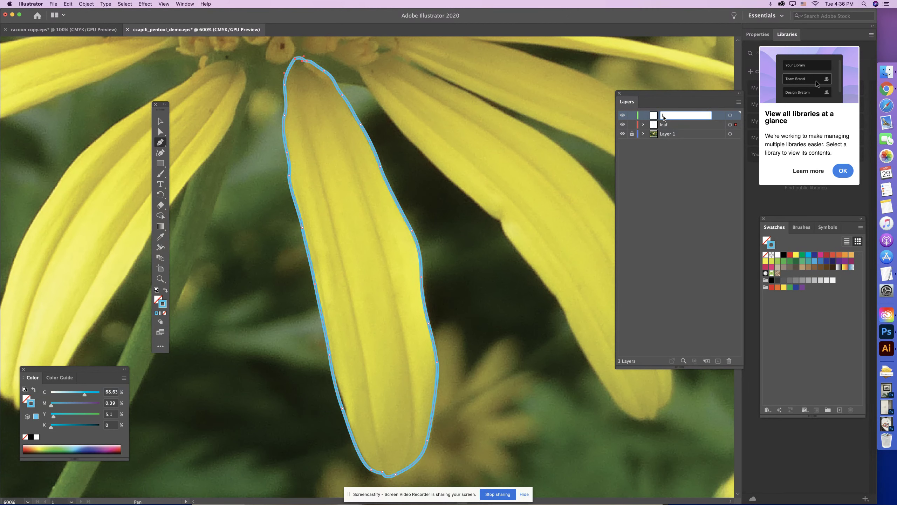
text(leaf details)
key(Return)
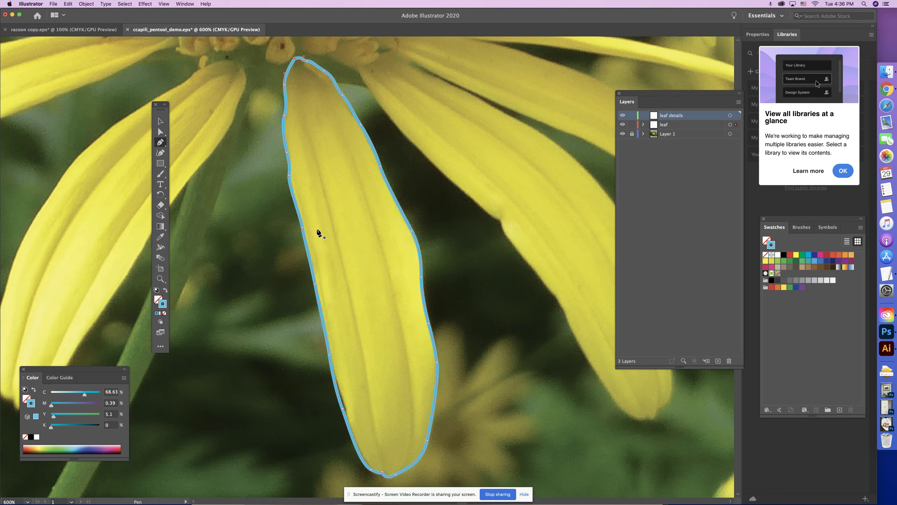
key(super+minus)
key(super+minus)
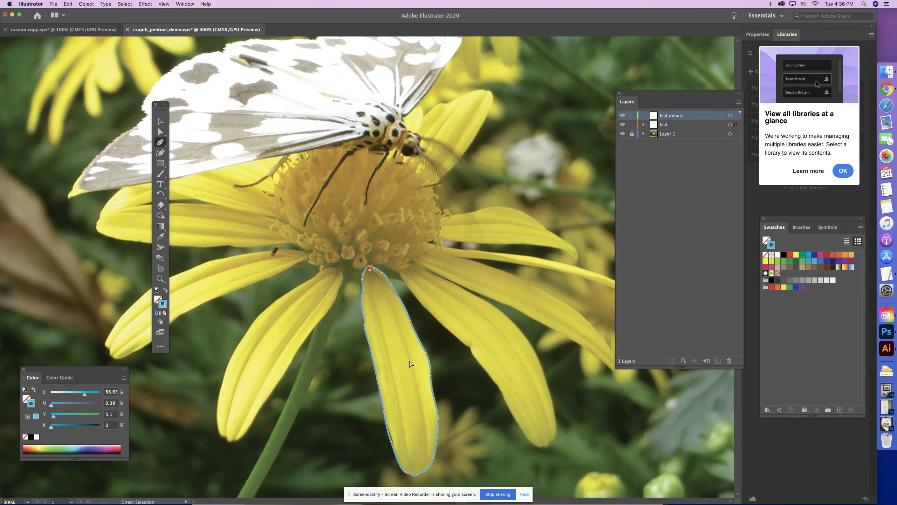
key(super+plus)
key(super+minus)
key(super+plus)
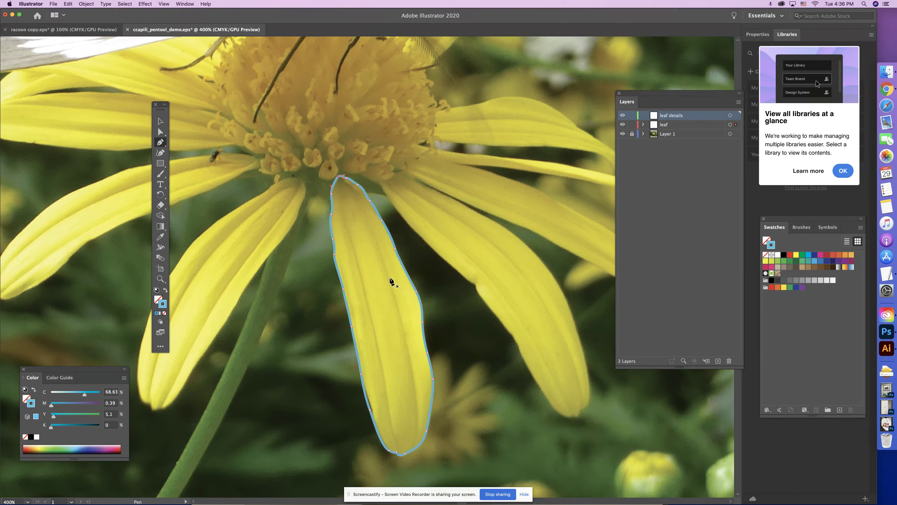
key(super+minus)
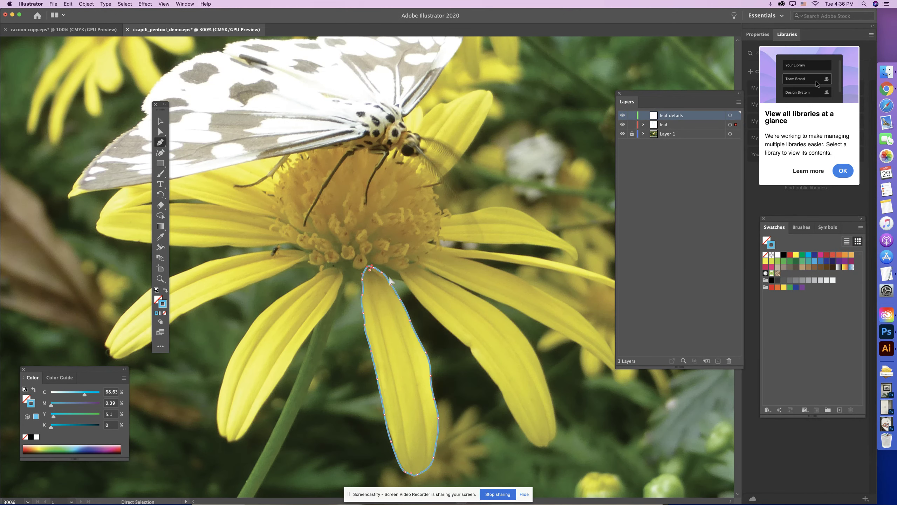
key(super+plus)
key(super+plus)
drag(405, 364, 356, 232)
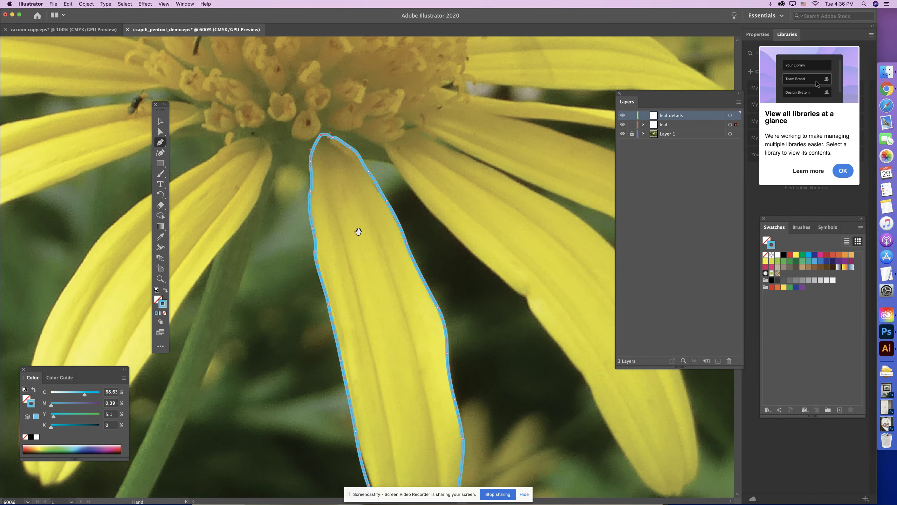
drag(419, 398, 419, 307)
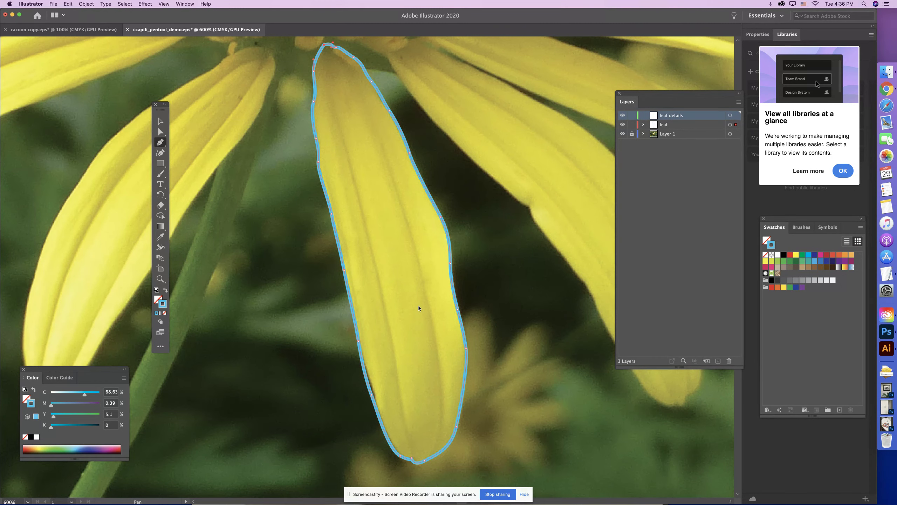
key(super+minus)
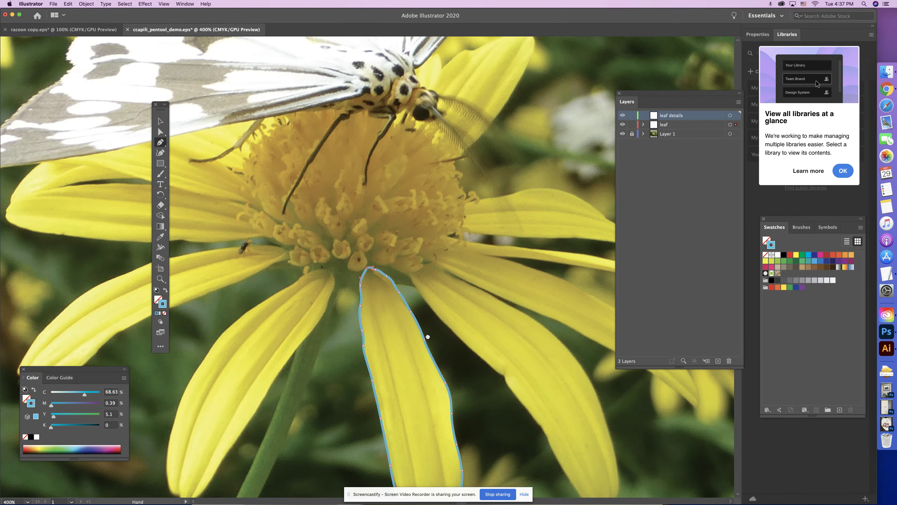
scroll(425, 336, down, 5)
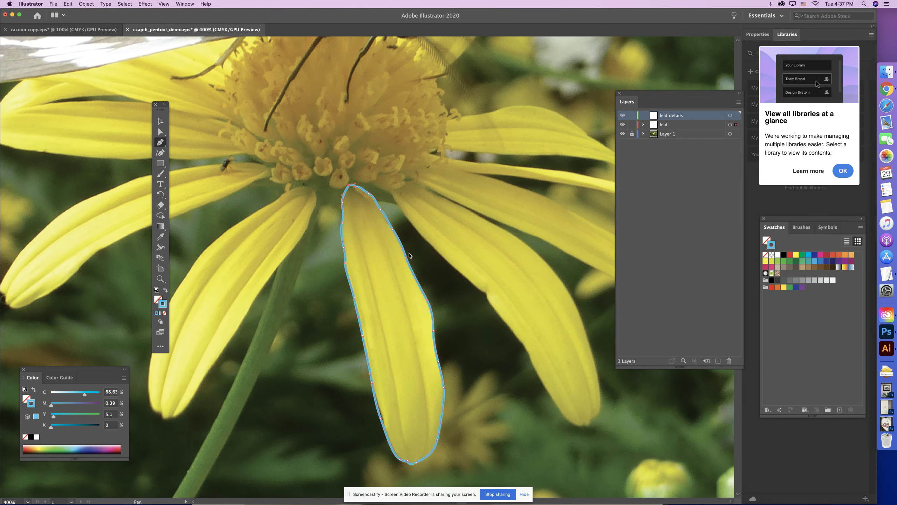
key(super+minus)
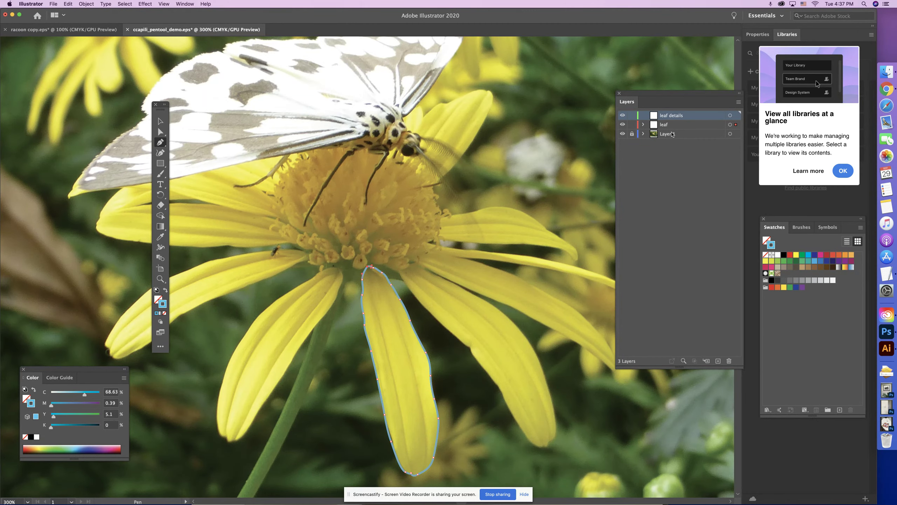
key(super+minus)
key(super+minus)
key(super+minus)
key(super+minus)
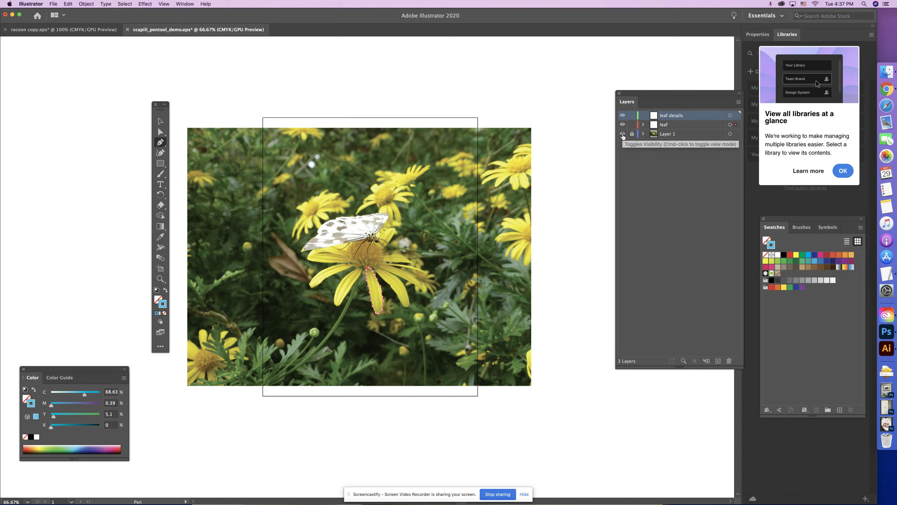
Hide the flower photo layer 'Layer 1', toggle its lock, and deselect the petal outline
click(669, 135)
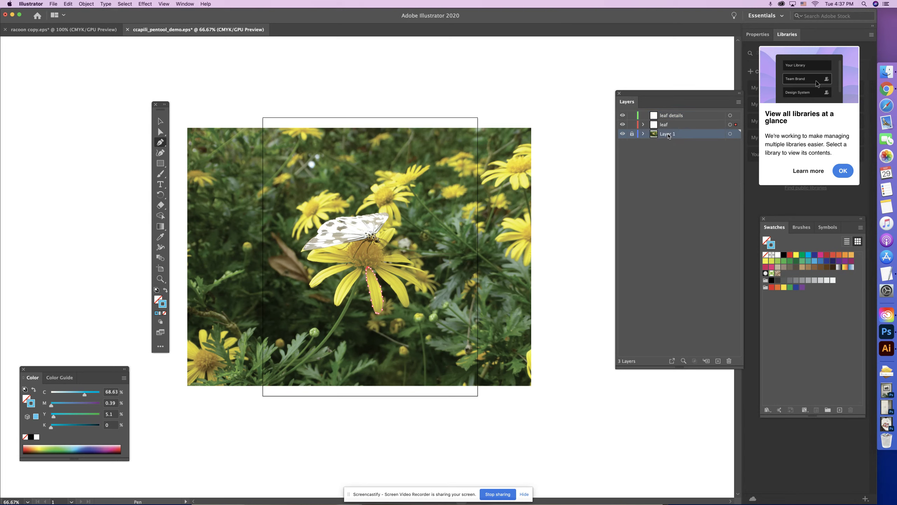
click(622, 134)
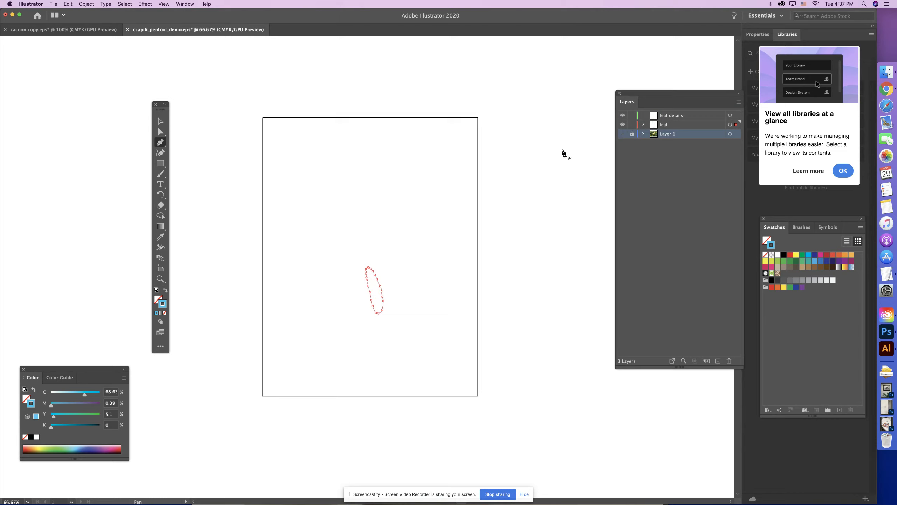
click(160, 121)
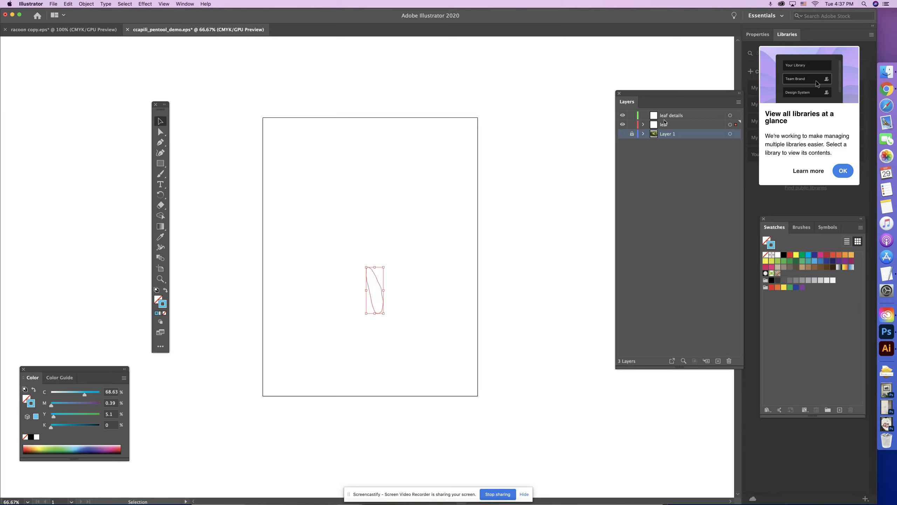
click(632, 134)
click(519, 155)
key(super+equal)
key(super+equal)
Confirm the photo stays hidden, make 'leaf details' the active layer, and save
click(622, 136)
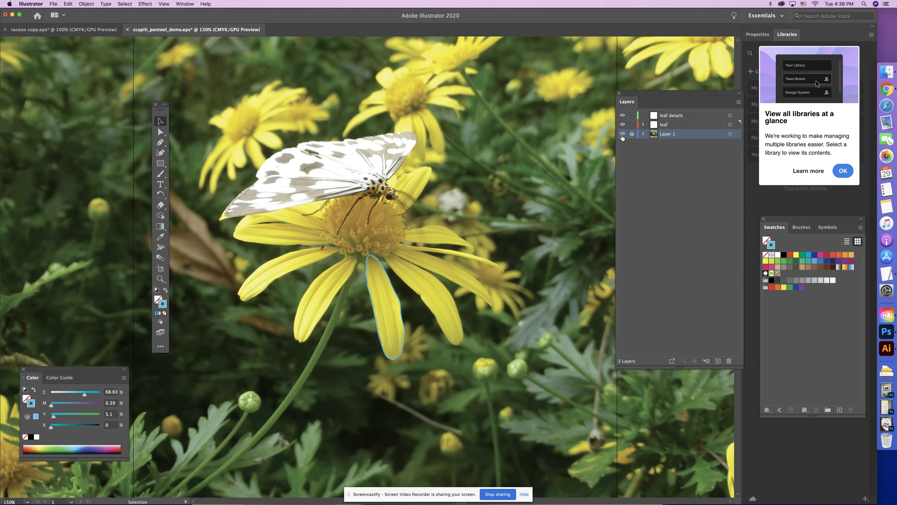
click(622, 136)
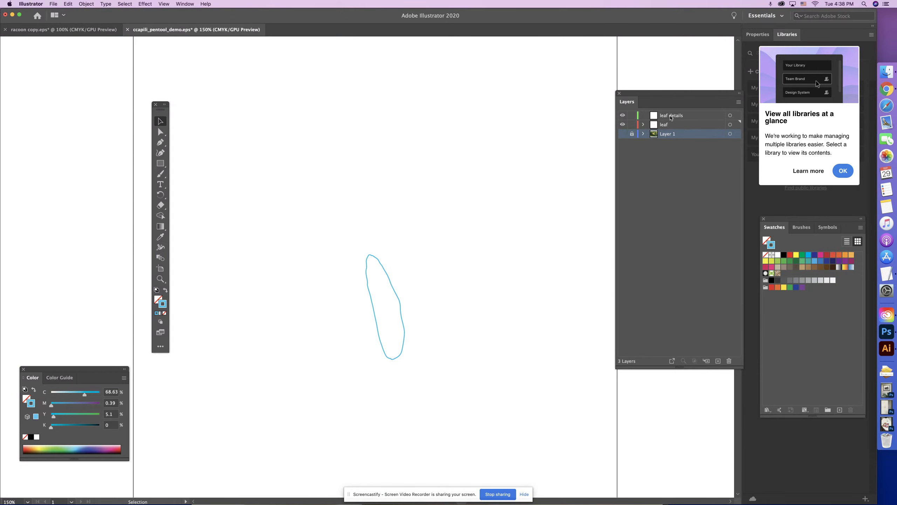
click(671, 117)
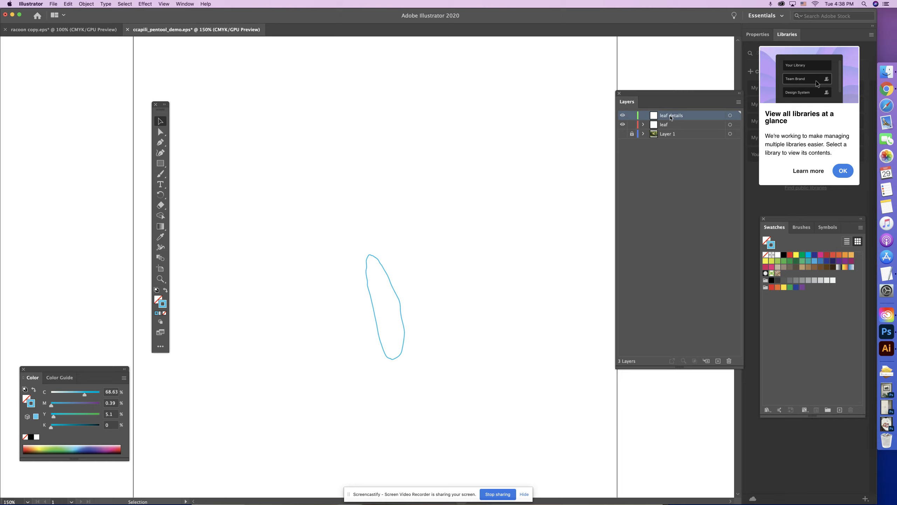
key(super+s)
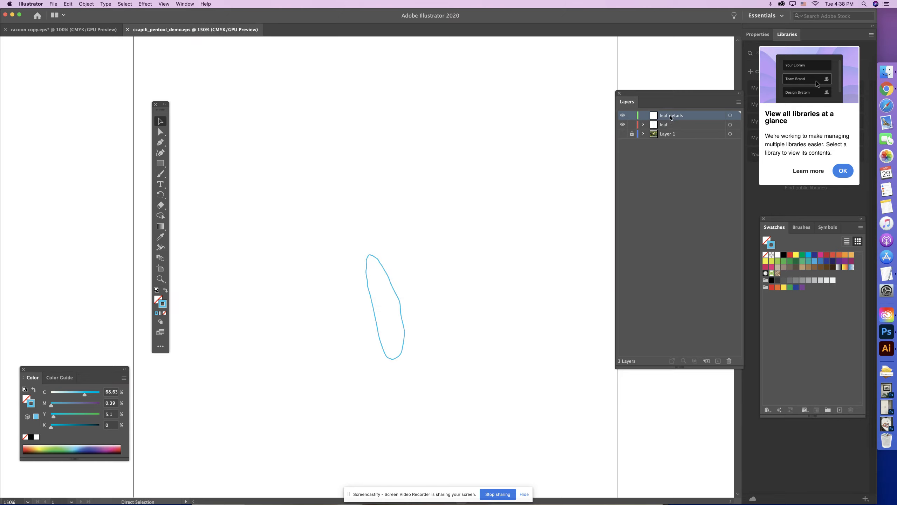